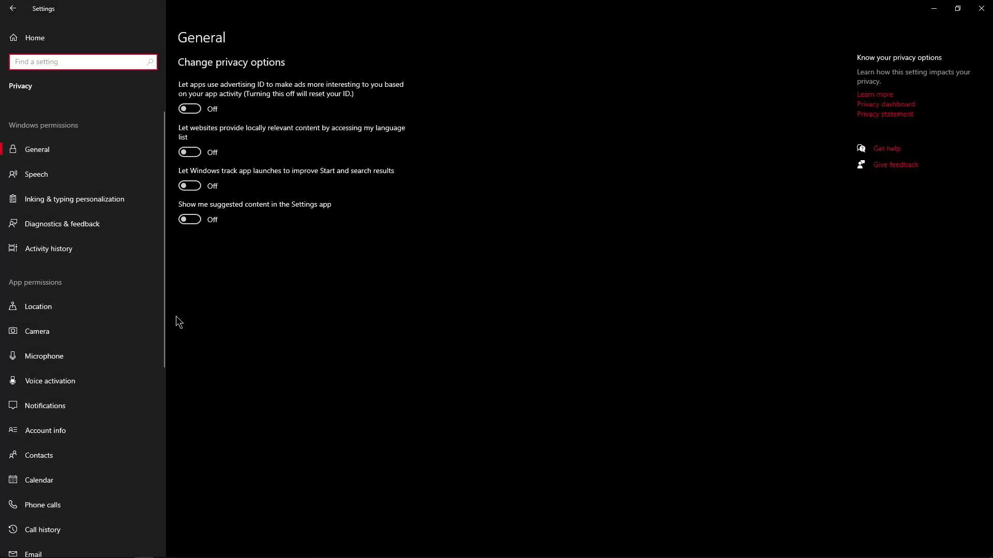
# Open the Background apps privacy settings and turn off letting apps run in the background.
pyautogui.scroll(-5, 45, 409)
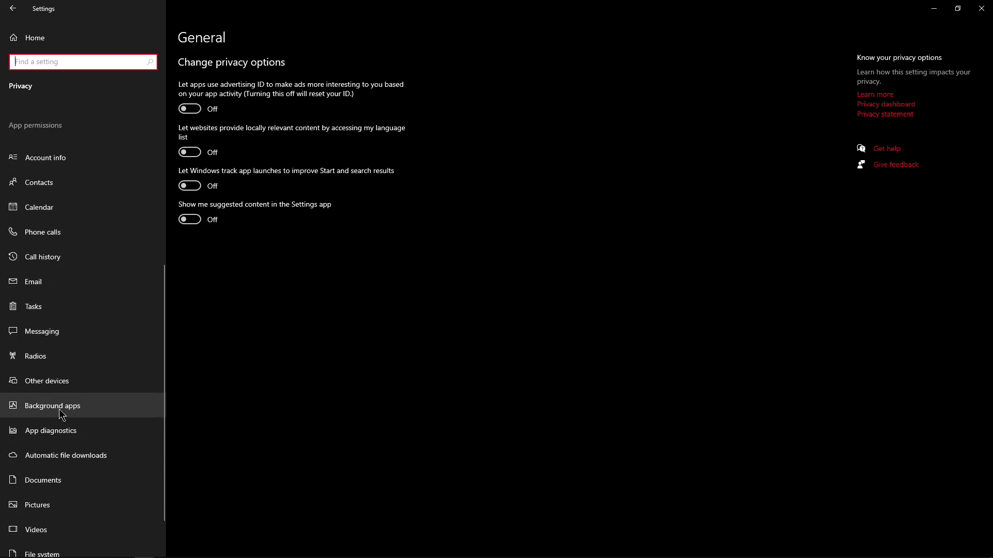
pyautogui.click(77, 406)
pyautogui.click(196, 101)
pyautogui.click(195, 100)
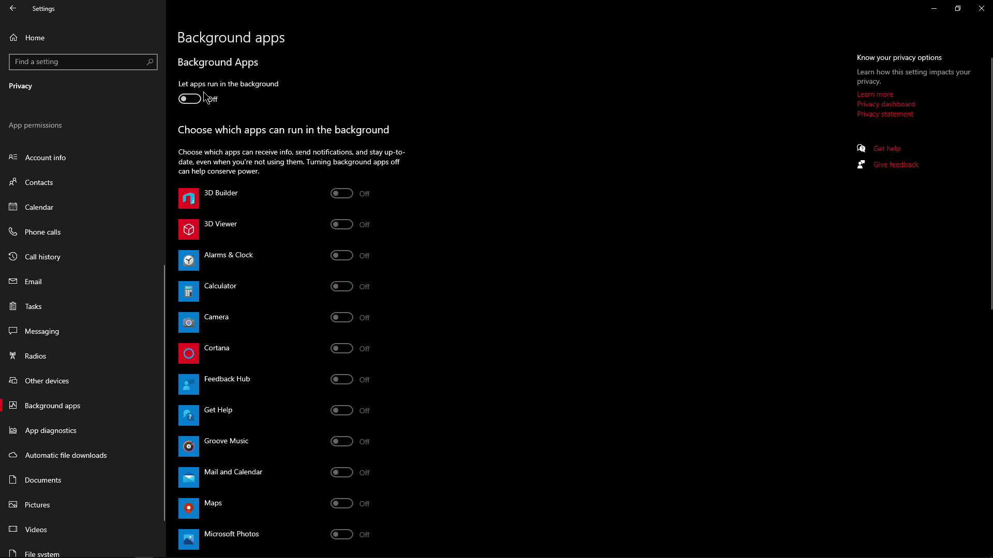
# Go to the Game Mode page of the Gaming settings and open its related Graphics settings.
pyautogui.click(40, 40)
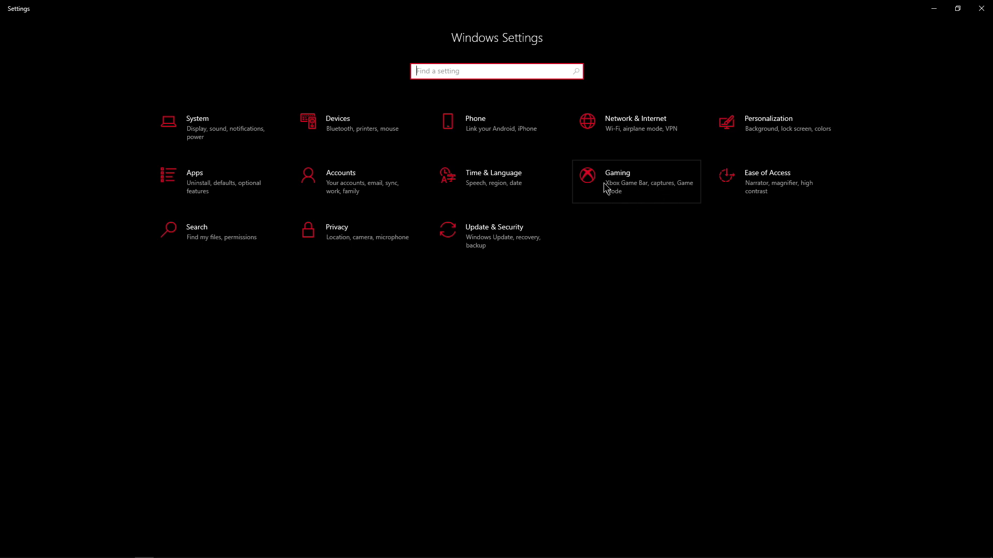
pyautogui.click(602, 185)
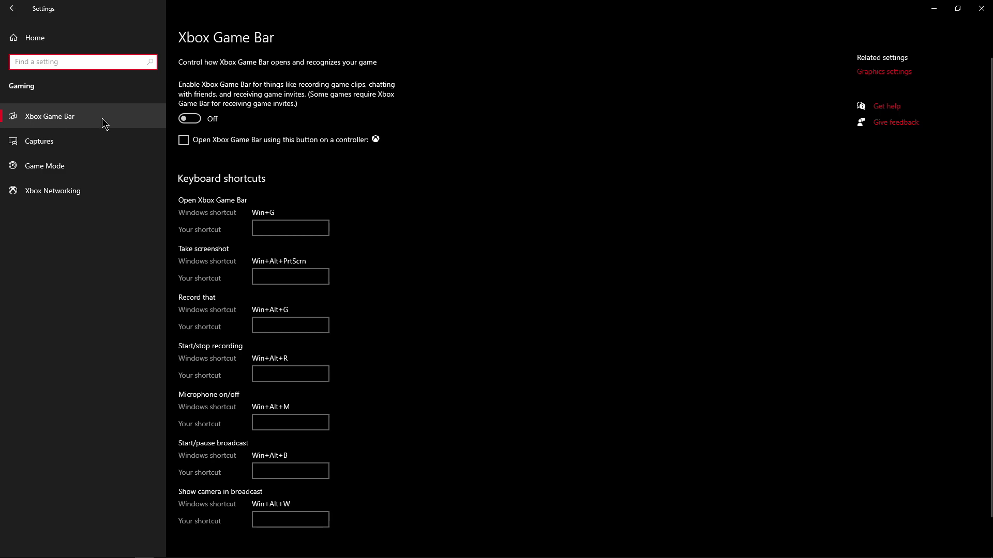
pyautogui.click(44, 171)
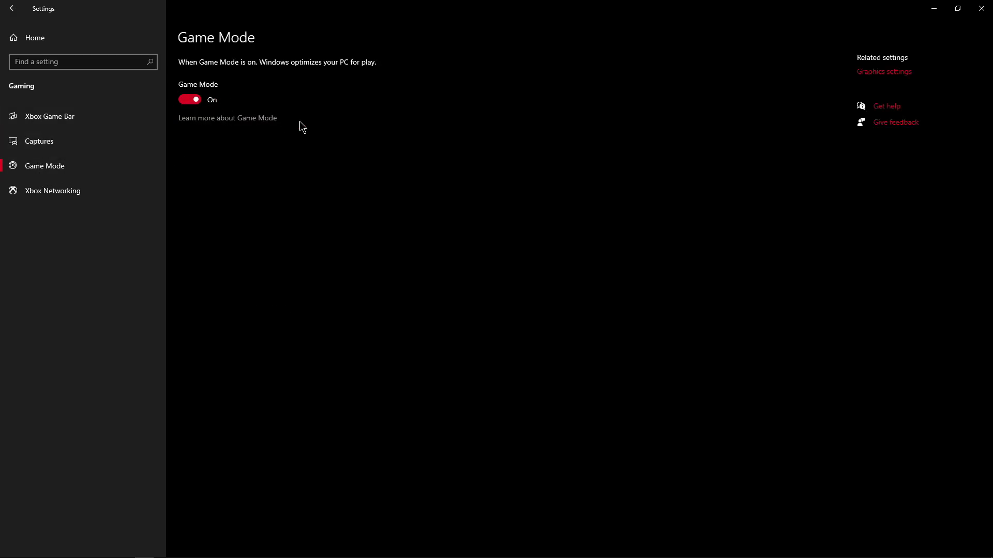
pyautogui.click(883, 72)
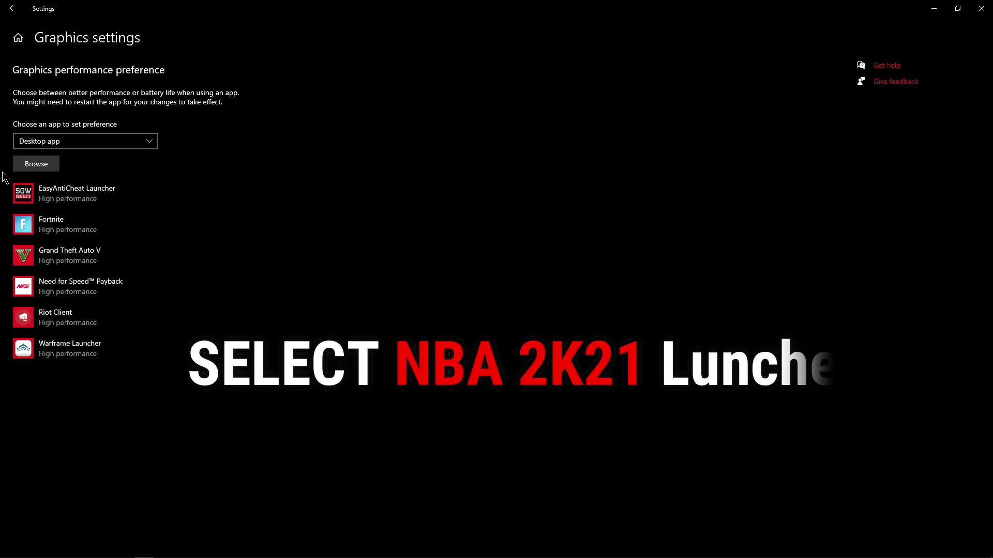
pyautogui.click(37, 164)
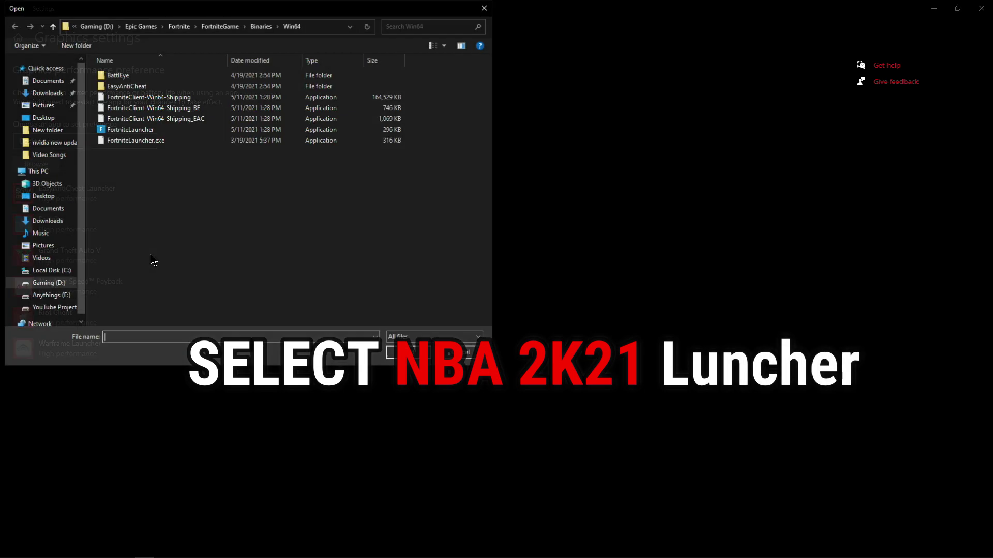
pyautogui.click(59, 308)
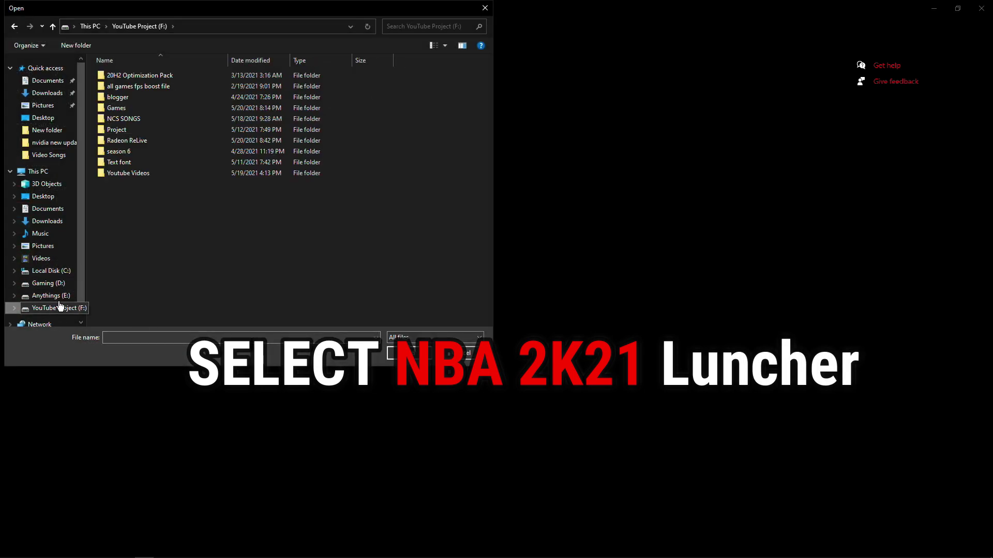
pyautogui.doubleClick(141, 109)
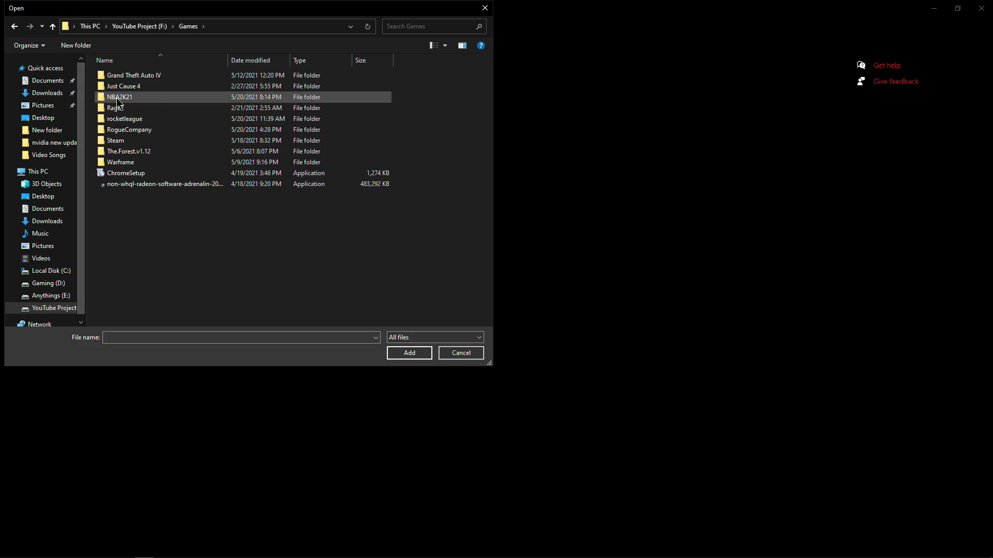
pyautogui.doubleClick(119, 98)
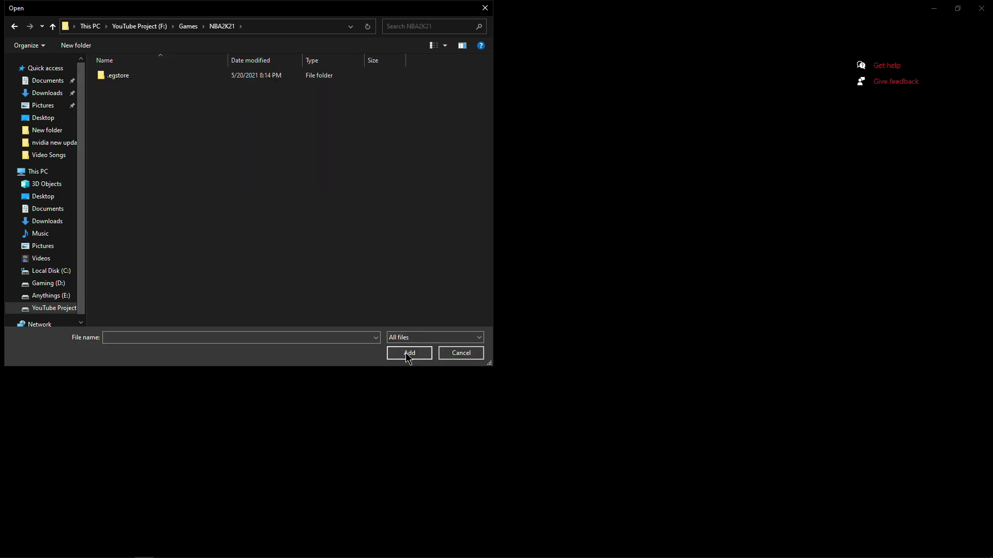
pyautogui.click(443, 356)
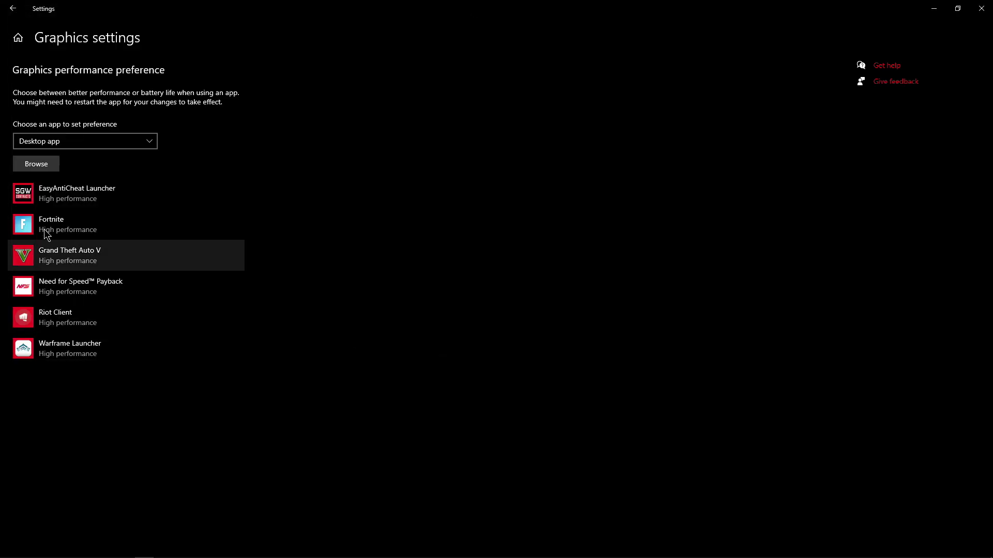
# Set the graphics preference for Fortnite to High performance and save it.
pyautogui.click(77, 239)
pyautogui.click(163, 278)
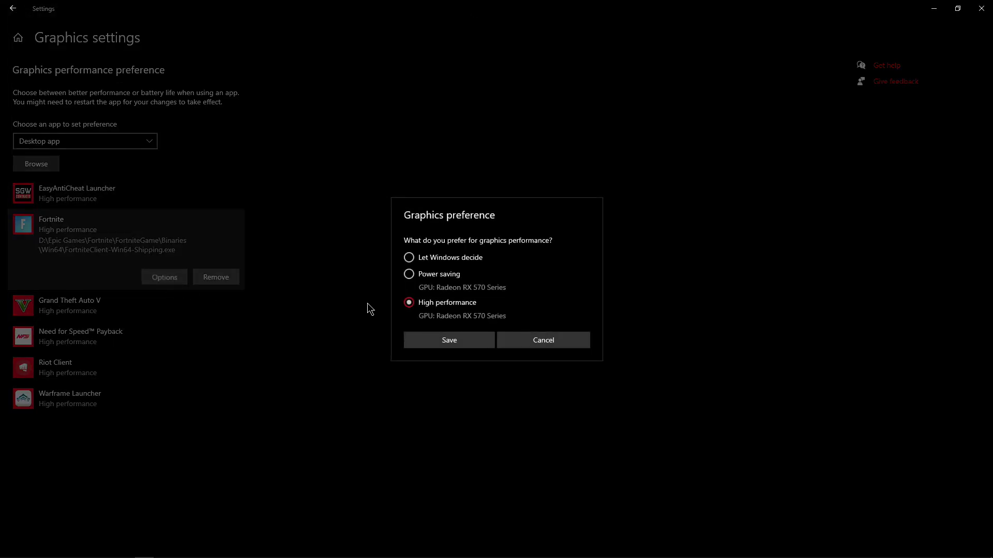
pyautogui.click(439, 260)
pyautogui.click(434, 306)
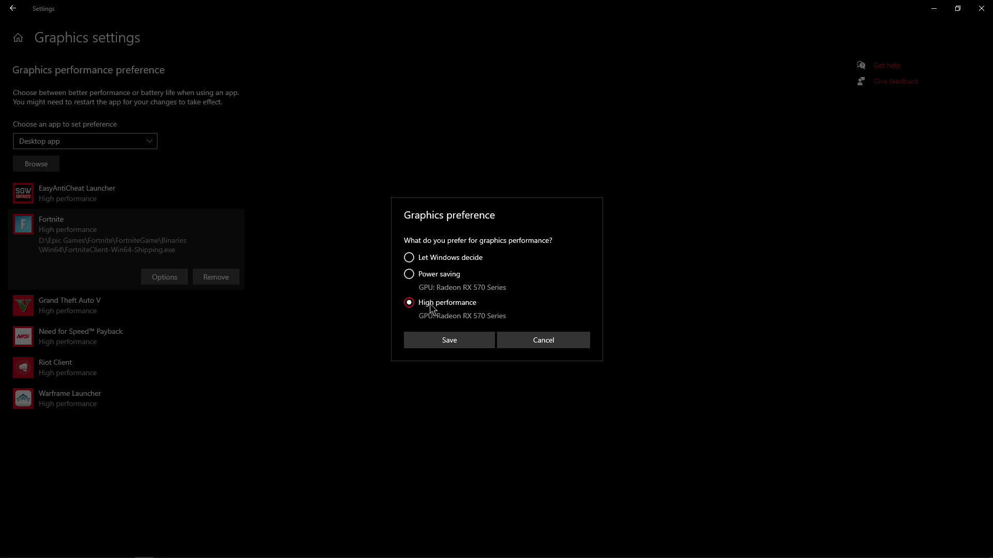
pyautogui.click(468, 341)
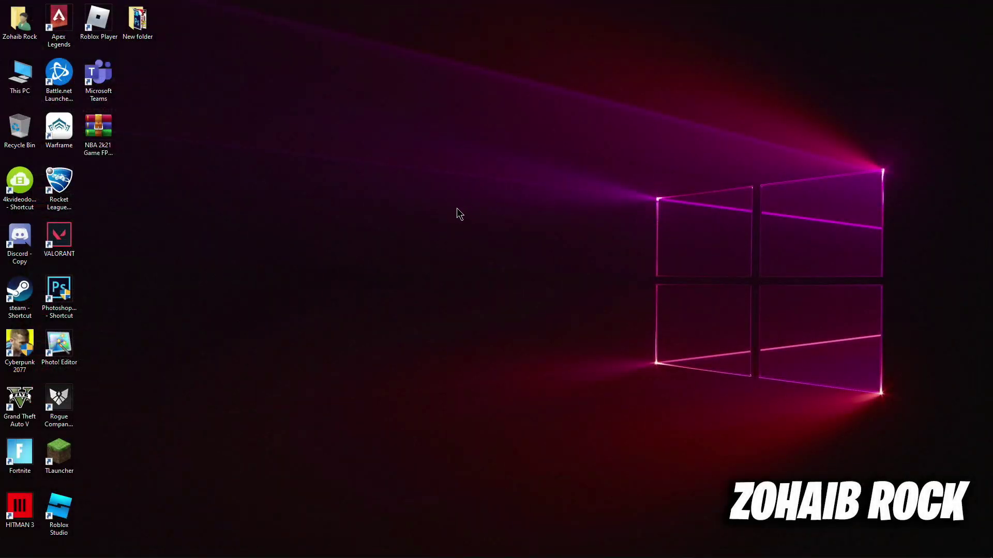
# Refresh the desktop, move the NBA 2k21 Game FPS pack archive to an empty area, and extract it in place.
pyautogui.rightClick(457, 208)
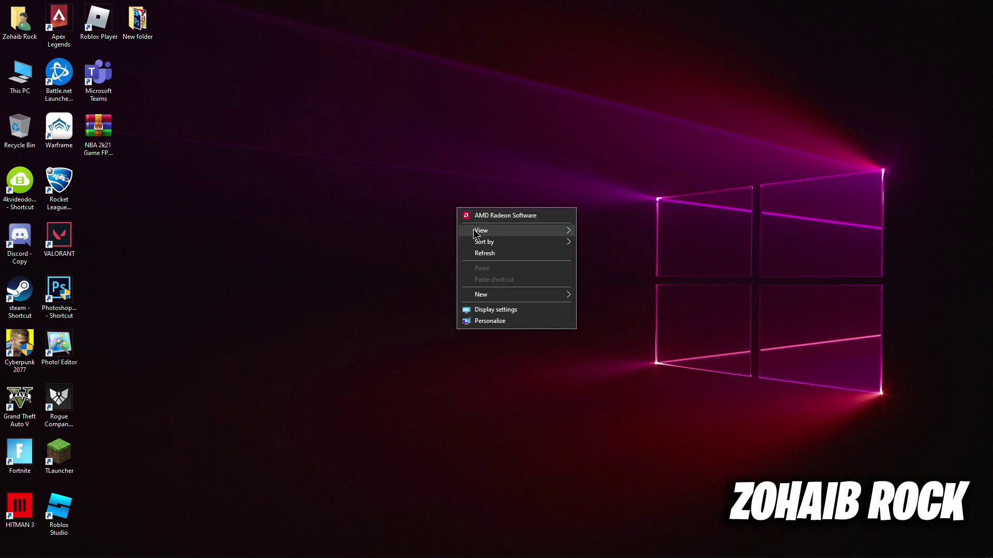
pyautogui.click(501, 255)
pyautogui.moveTo(98, 133); pyautogui.dragTo(476, 199)
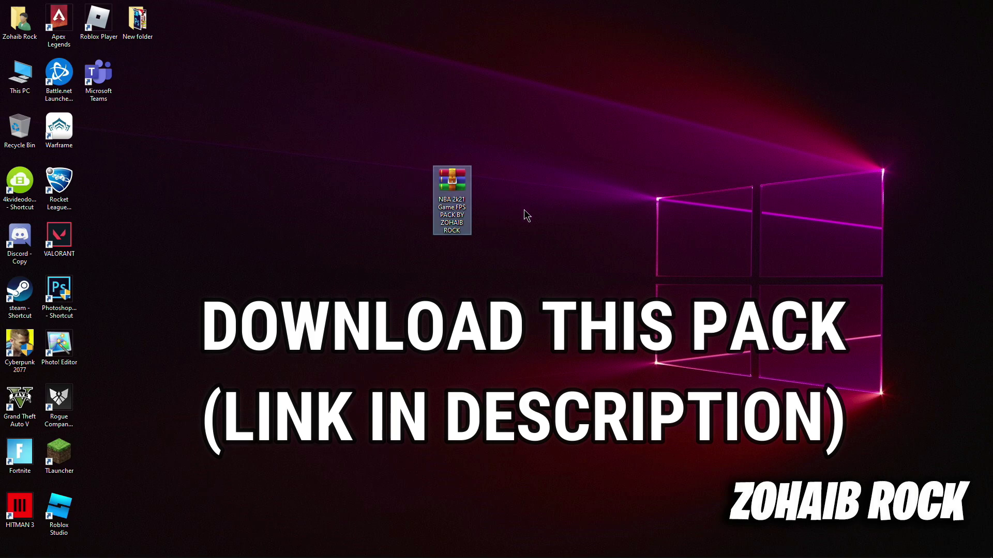
pyautogui.rightClick(445, 186)
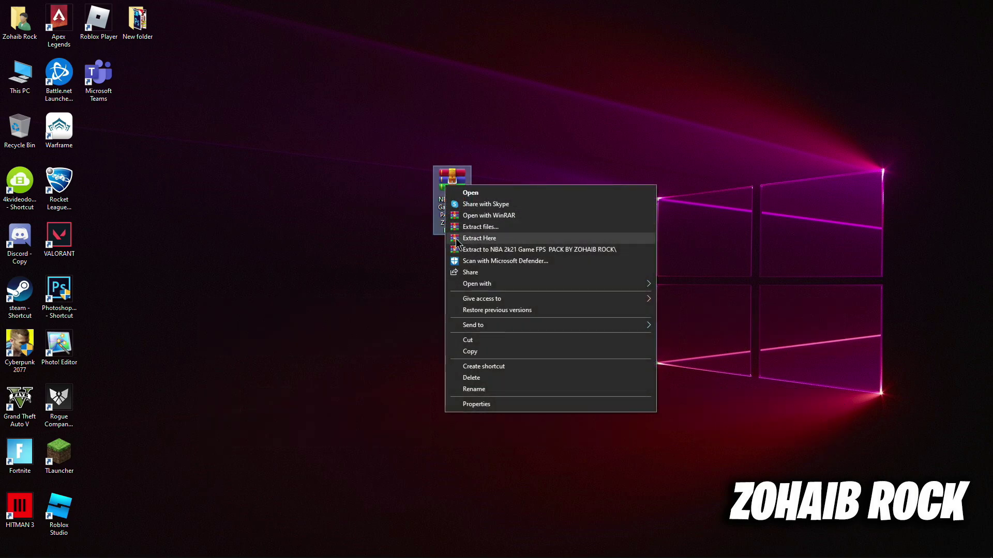
pyautogui.click(490, 239)
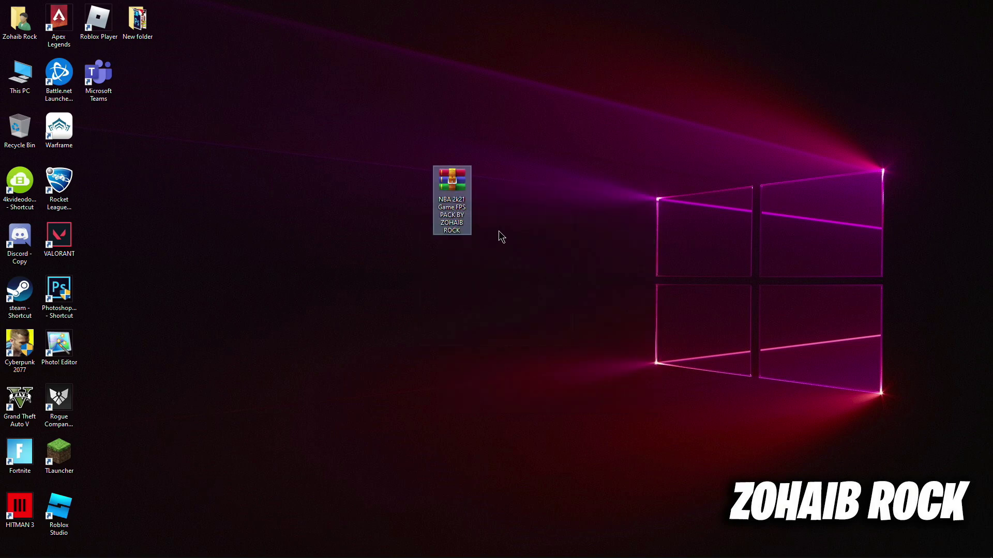
# Open the extracted NBA 2k21 pack folder, launch Create A Restore Point from 1 Start, and close the folder window.
pyautogui.moveTo(452, 199); pyautogui.dragTo(503, 185)
pyautogui.doubleClick(474, 191)
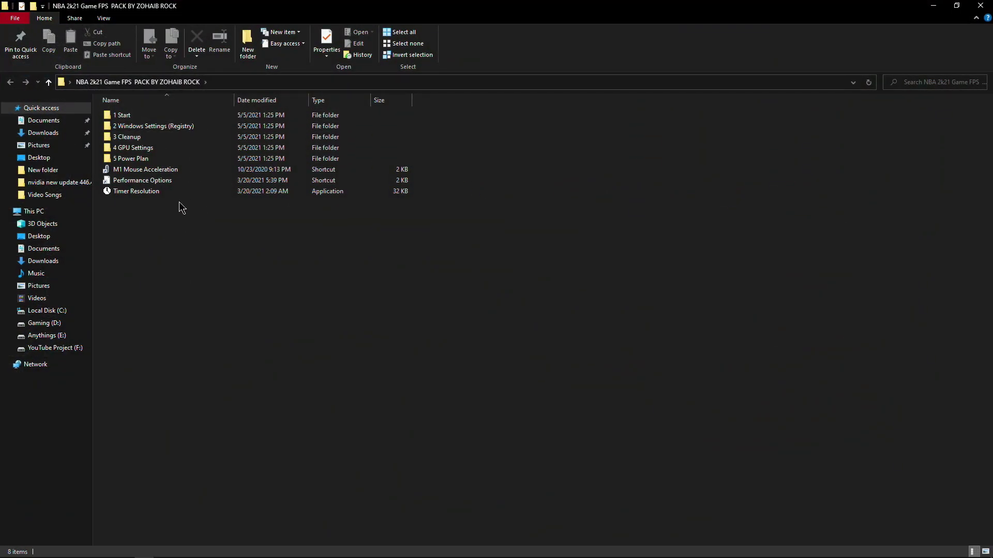
pyautogui.doubleClick(154, 116)
pyautogui.doubleClick(139, 116)
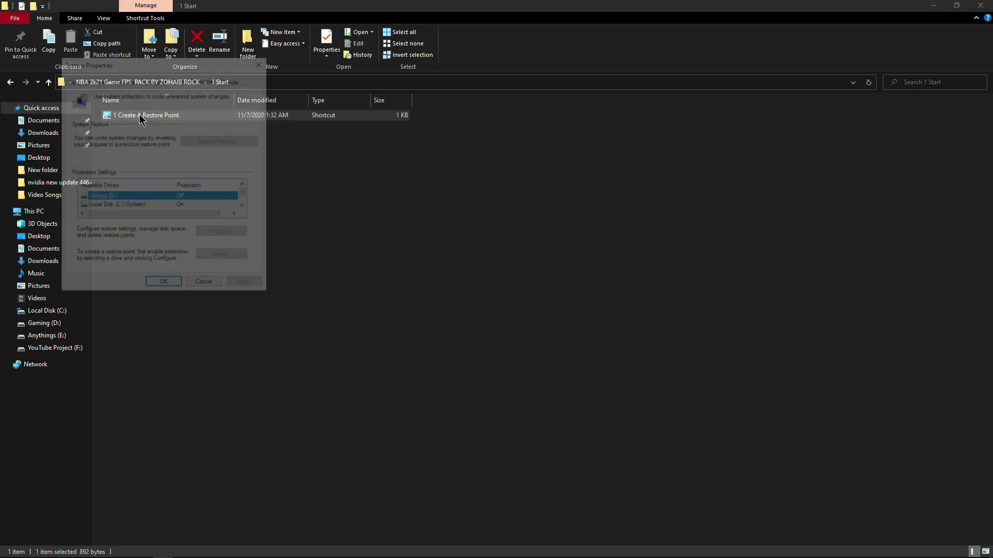
pyautogui.moveTo(171, 60); pyautogui.dragTo(506, 79)
pyautogui.click(980, 6)
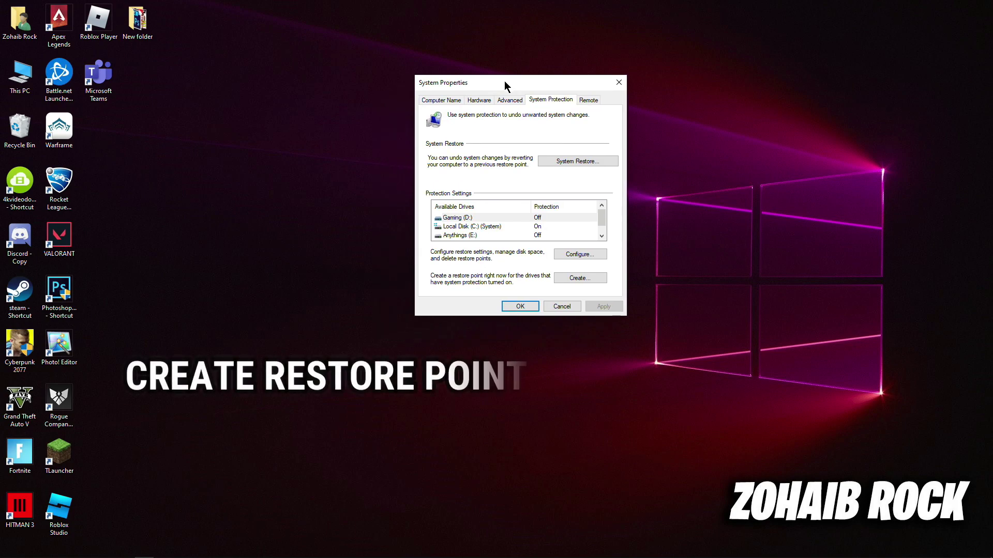
# Open the system protection configuration for Local Disk (C:) and accept it with protection turned on.
pyautogui.click(502, 228)
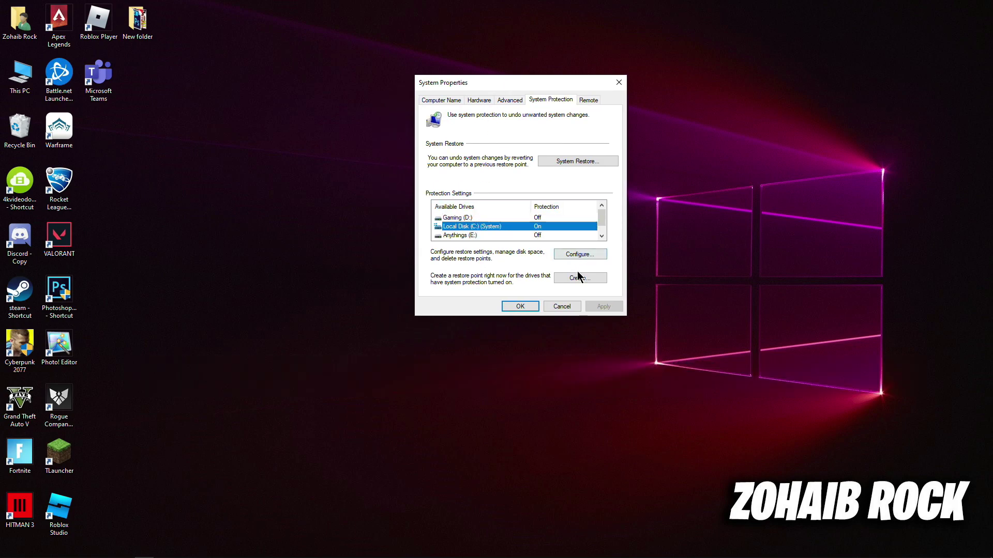
pyautogui.click(577, 255)
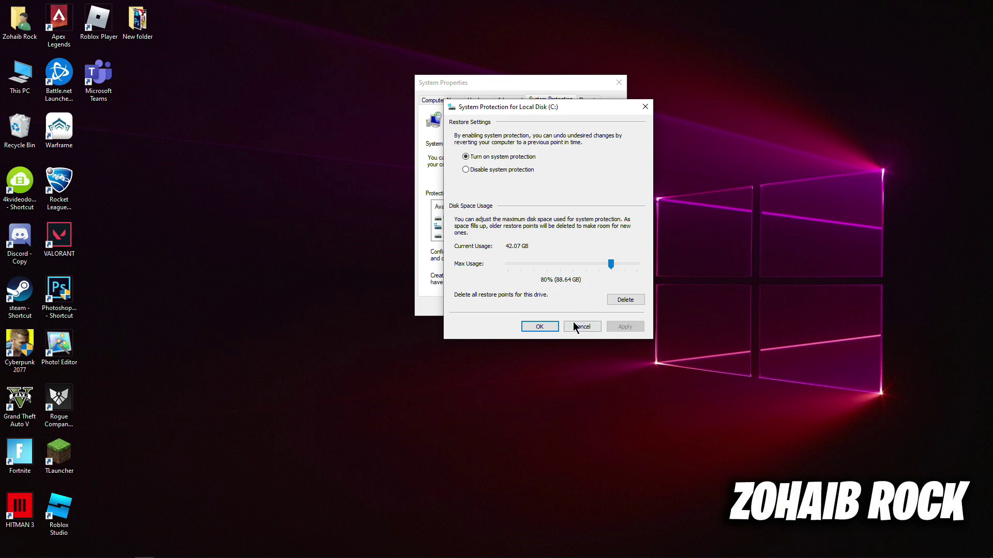
pyautogui.click(539, 326)
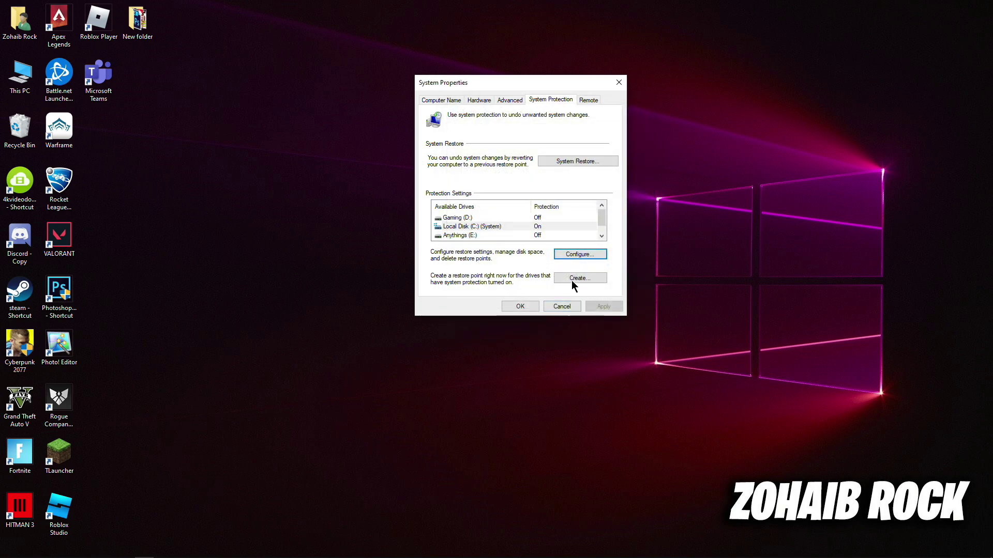
# Create a restore point with the description "ROCK" and close System Properties.
pyautogui.click(573, 281)
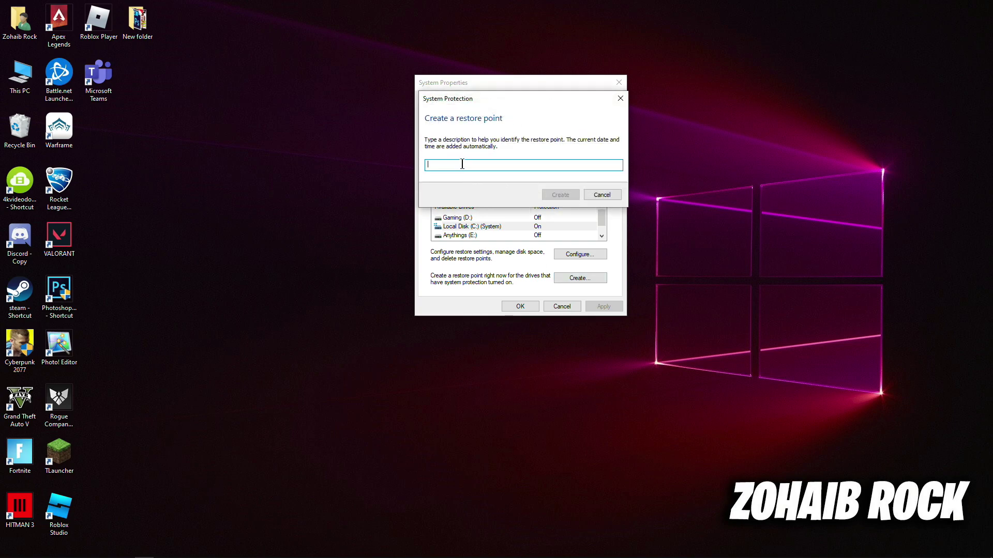
pyautogui.write('ROCK')
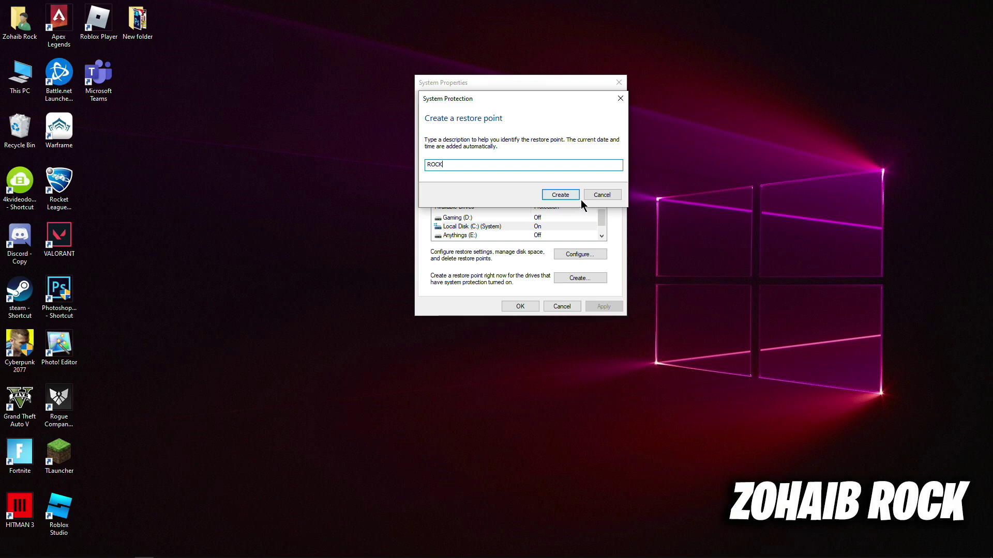
pyautogui.click(559, 196)
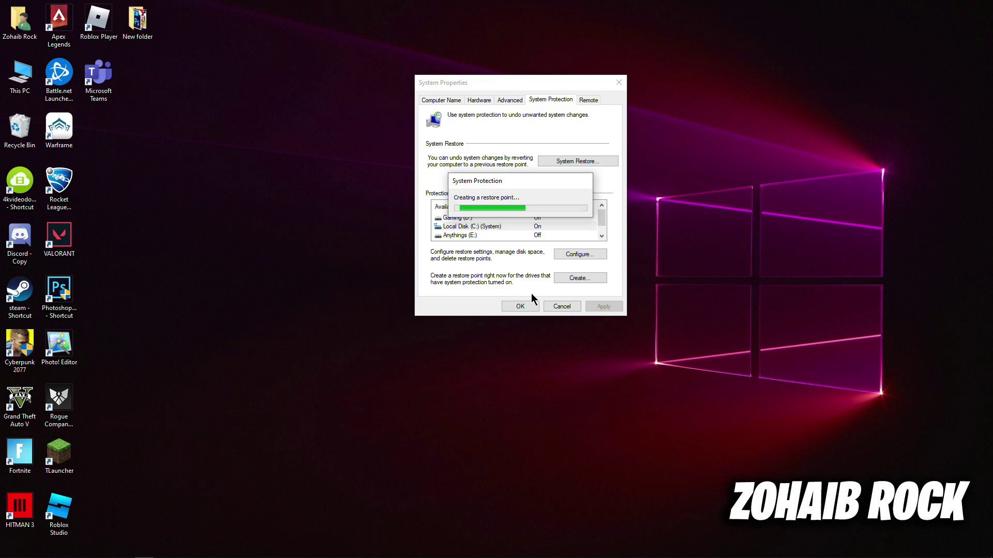
pyautogui.click(584, 204)
pyautogui.click(547, 306)
# Reopen the pack's 2 Windows Settings (Registry) folder and merge the CPU-GPU Optimizations file into the registry.
pyautogui.doubleClick(488, 182)
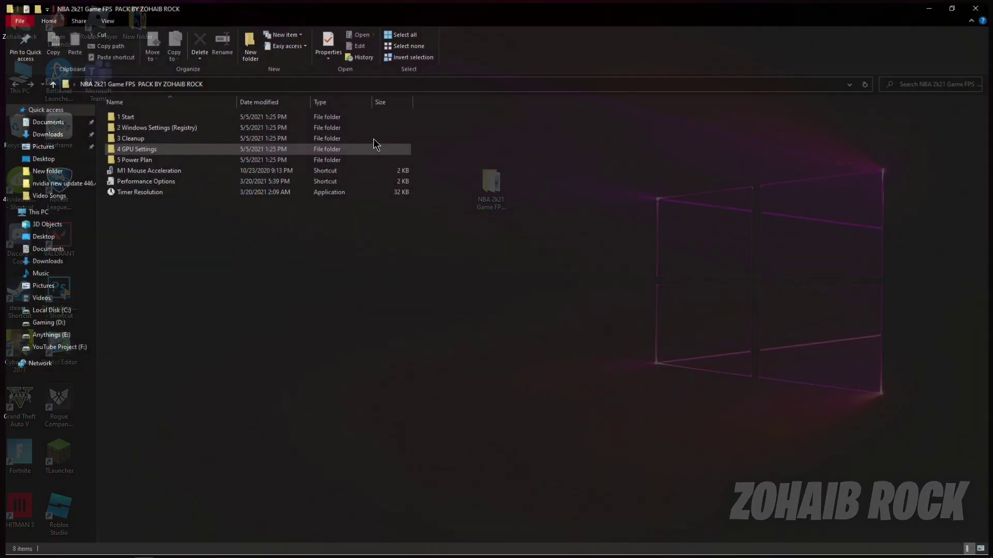
pyautogui.doubleClick(171, 128)
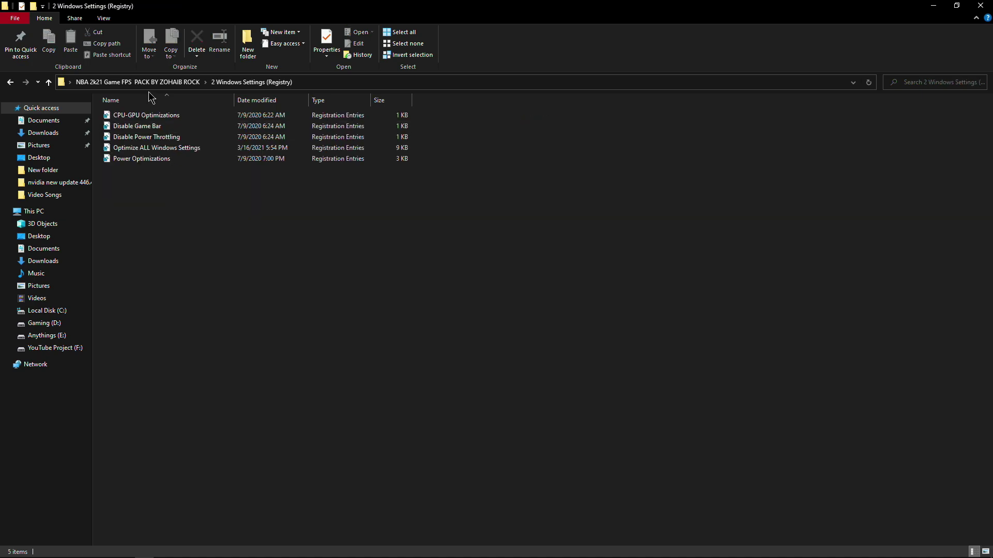
pyautogui.doubleClick(155, 116)
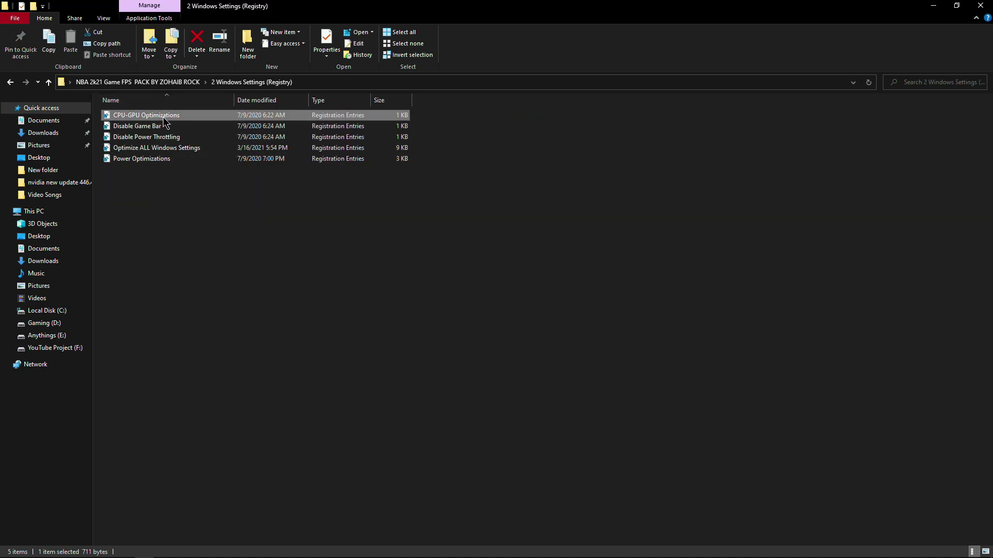
pyautogui.click(444, 340)
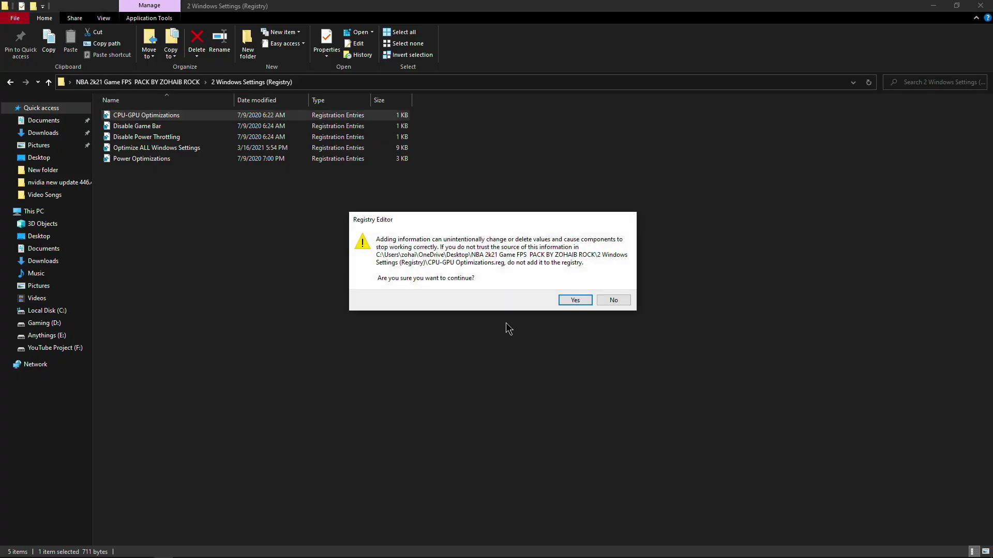
pyautogui.click(575, 298)
pyautogui.click(612, 291)
# Merge the Disable Game Bar file into the registry.
pyautogui.doubleClick(137, 126)
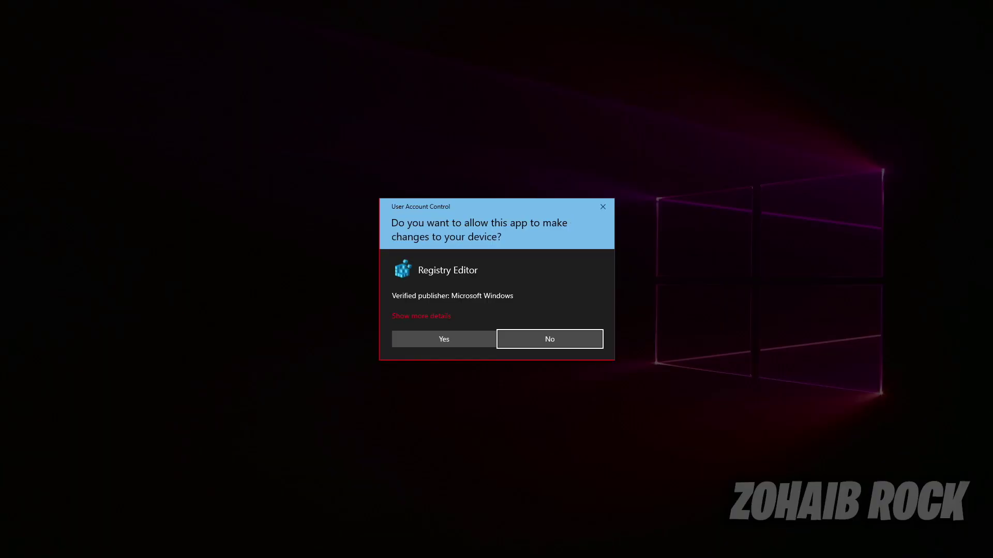
pyautogui.click(443, 339)
pyautogui.click(574, 299)
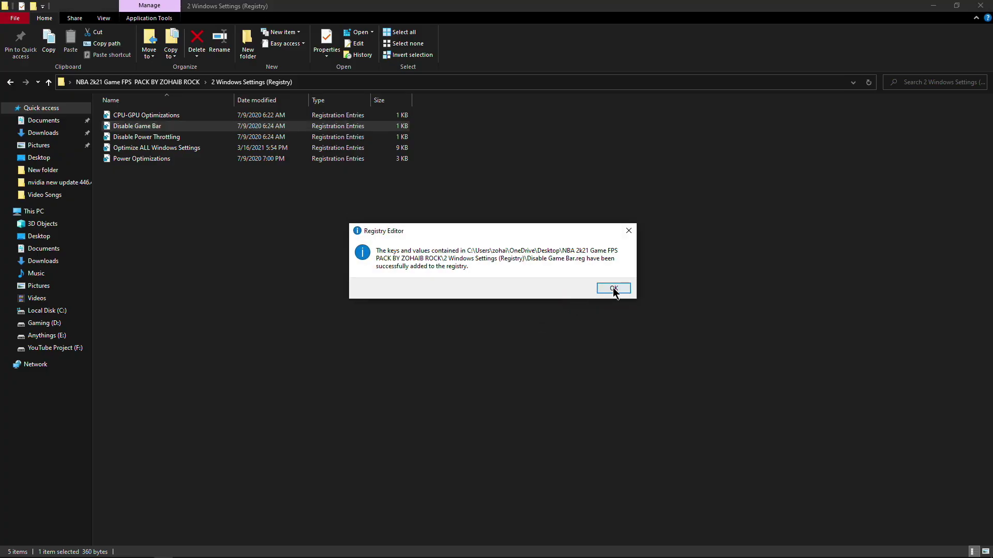
pyautogui.click(613, 291)
# Merge the Disable Power Throttling file into the registry.
pyautogui.click(161, 138)
pyautogui.doubleClick(162, 141)
pyautogui.click(444, 339)
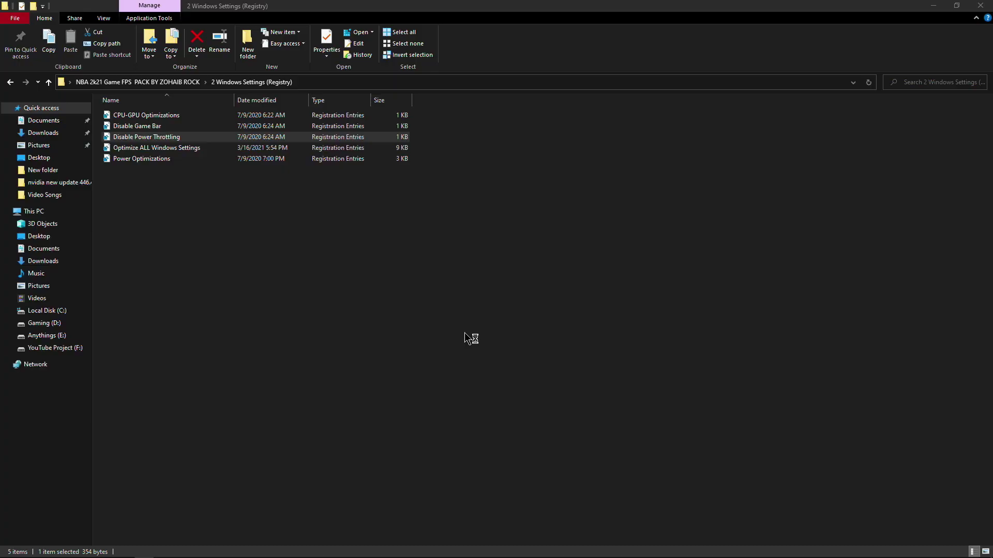
pyautogui.click(574, 298)
pyautogui.click(611, 289)
# Merge the Optimize ALL Windows Settings file into the registry.
pyautogui.doubleClick(165, 149)
pyautogui.click(443, 339)
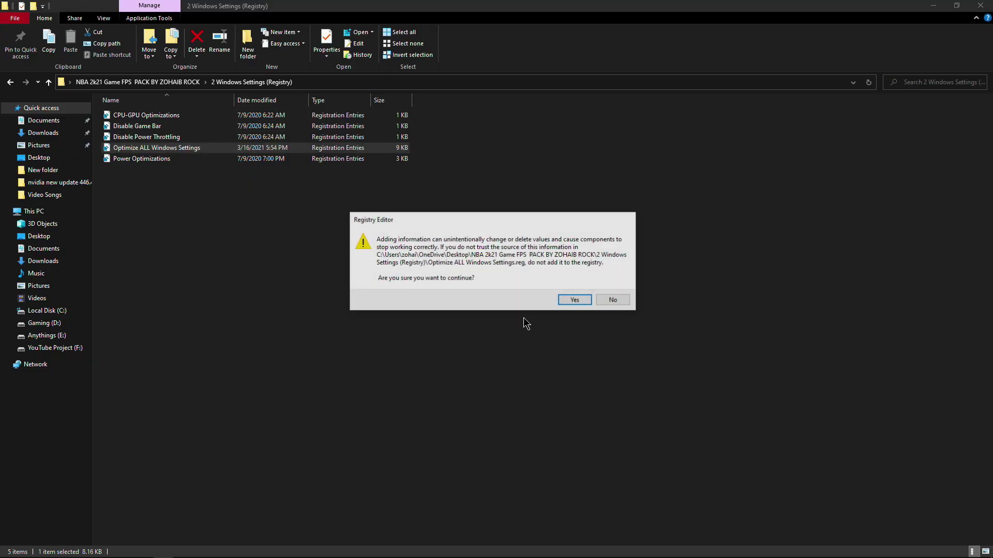
pyautogui.click(571, 299)
pyautogui.click(599, 289)
# Merge the Power Optimizations file into the registry.
pyautogui.doubleClick(155, 159)
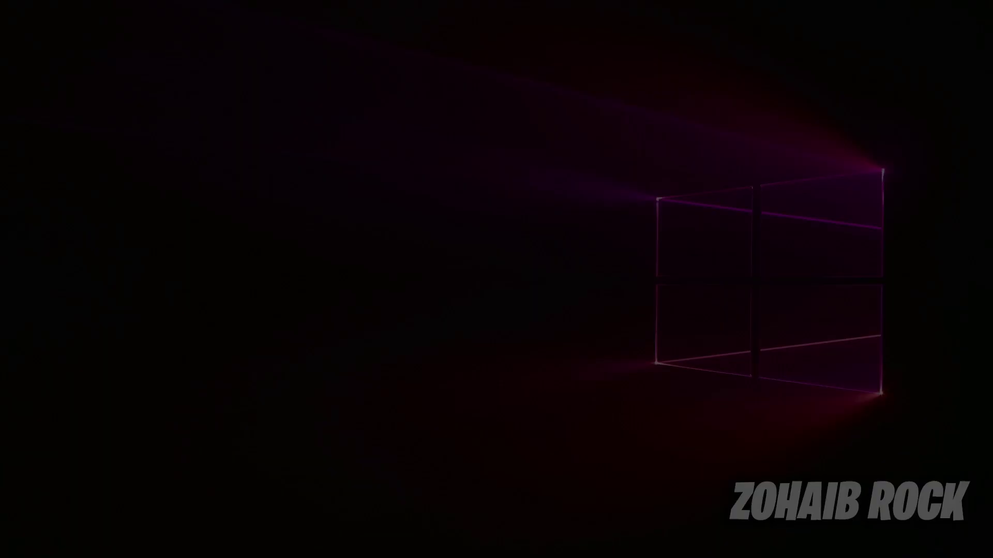
pyautogui.click(442, 339)
pyautogui.click(574, 299)
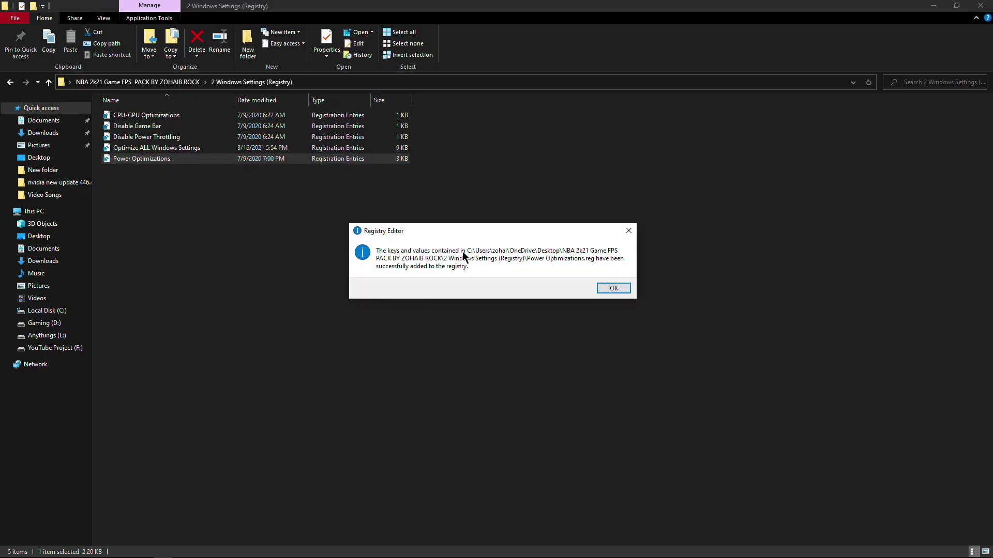
pyautogui.click(606, 289)
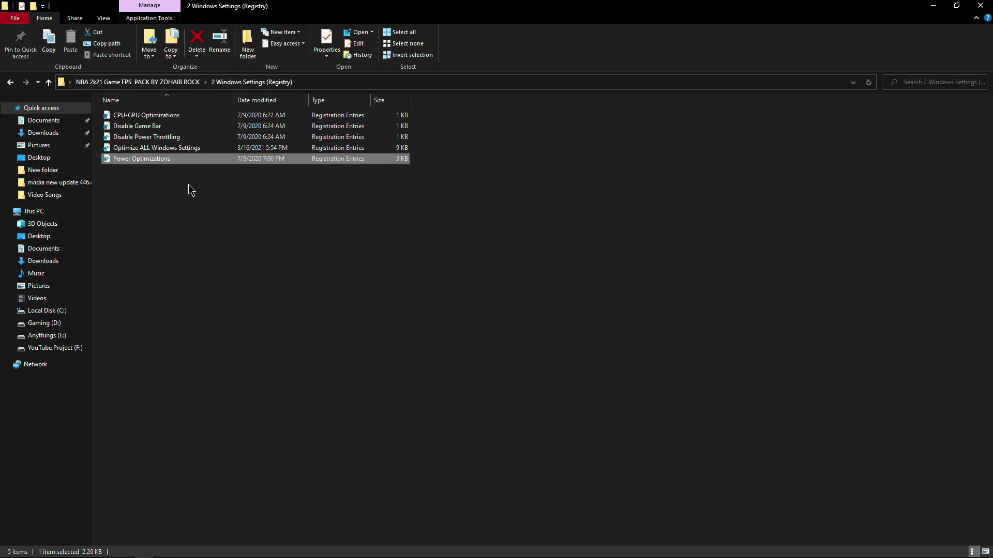
# Go to the pack's 3 Cleanup folder and run the 3 Delete Windows Update Cache script through to its end.
pyautogui.click(11, 83)
pyautogui.doubleClick(136, 138)
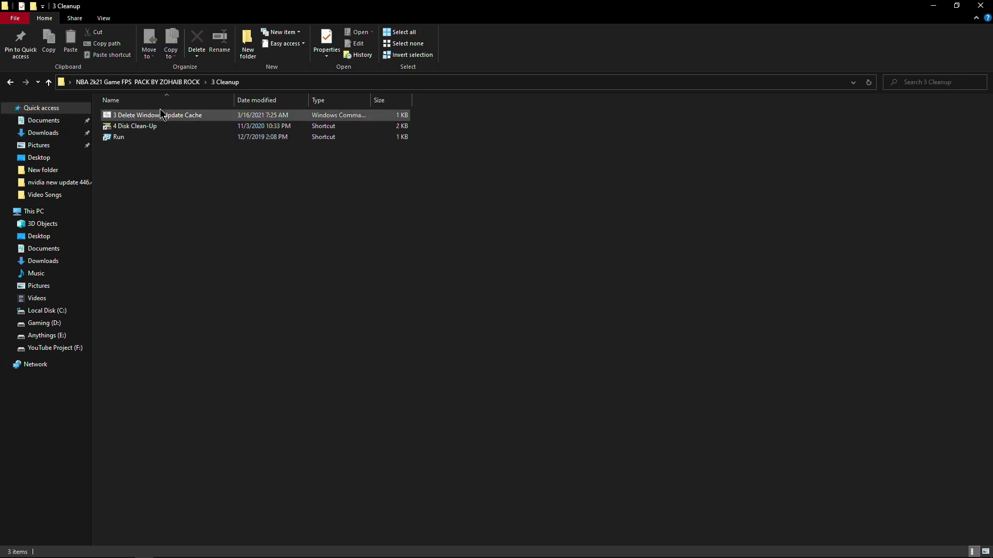
pyautogui.doubleClick(201, 115)
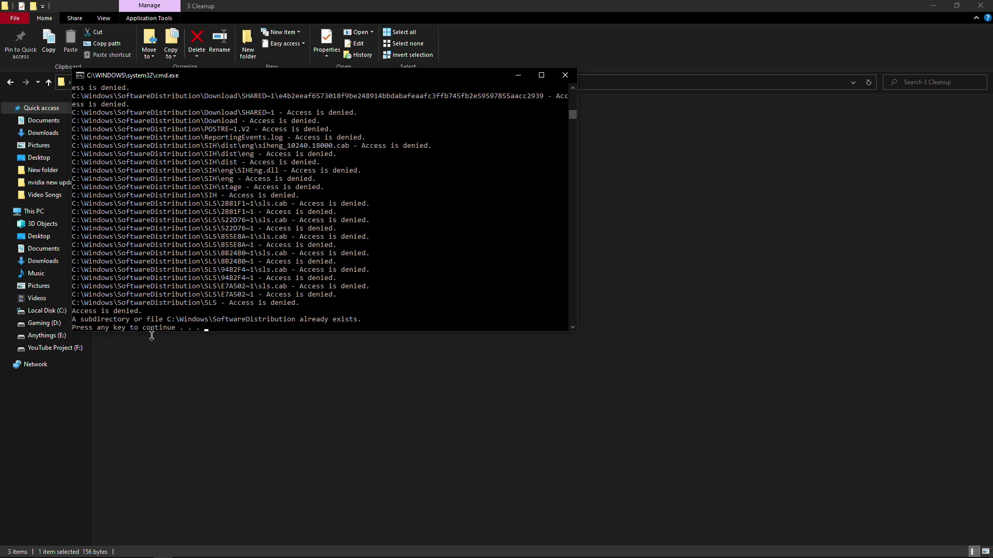
pyautogui.press('Return')
# Launch 4 Disk Clean-Up for drive C: and permanently delete all the checked file categories.
pyautogui.doubleClick(143, 128)
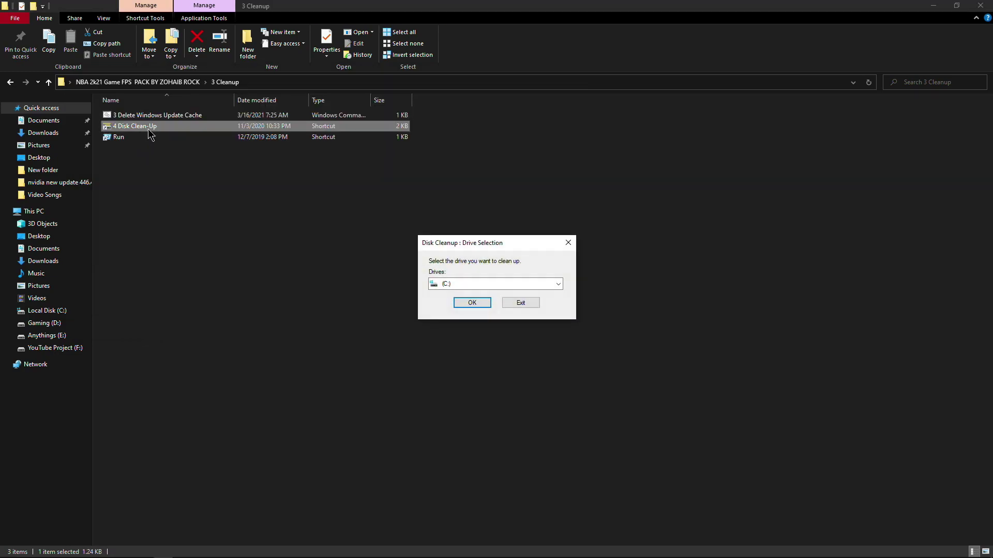
pyautogui.click(445, 284)
pyautogui.click(449, 296)
pyautogui.click(469, 306)
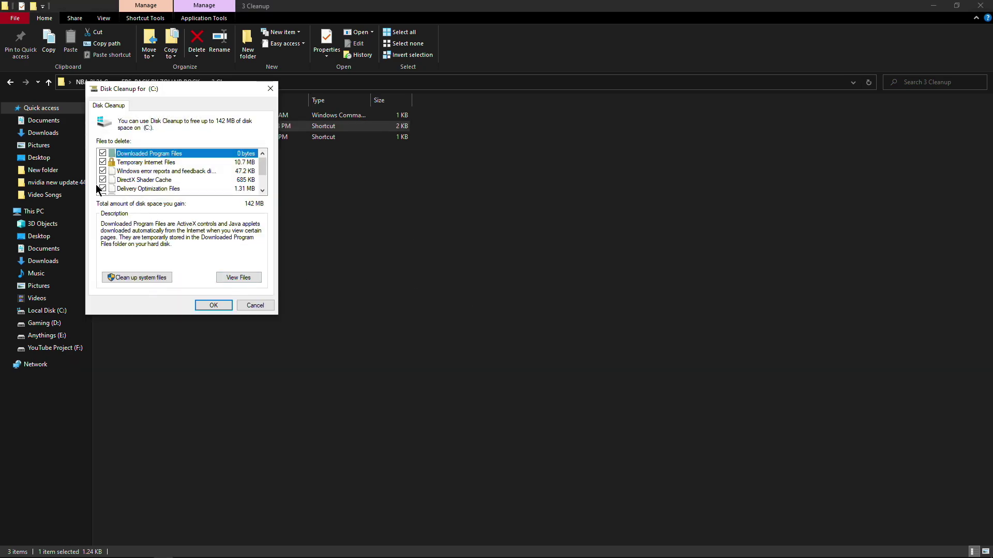
pyautogui.scroll(-1, 101, 177)
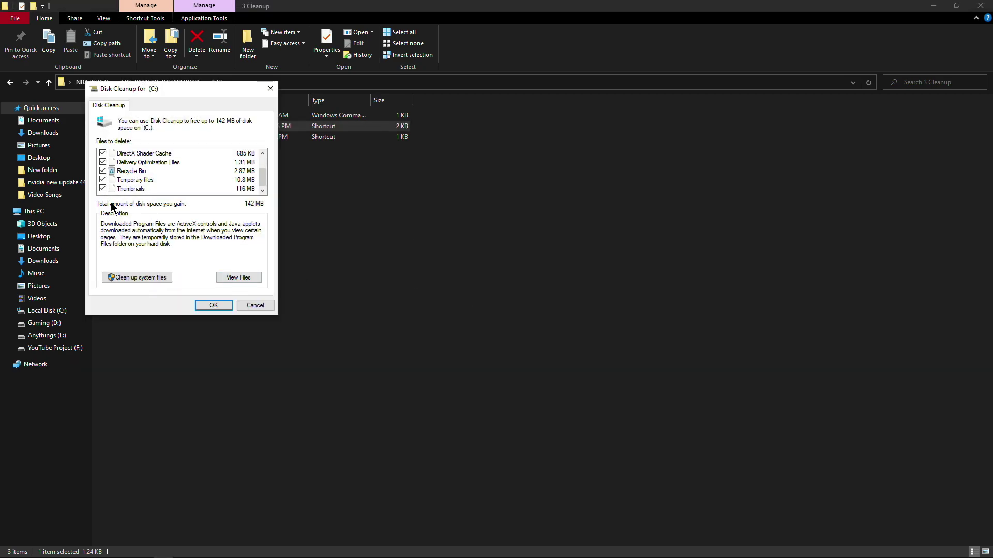
pyautogui.click(214, 306)
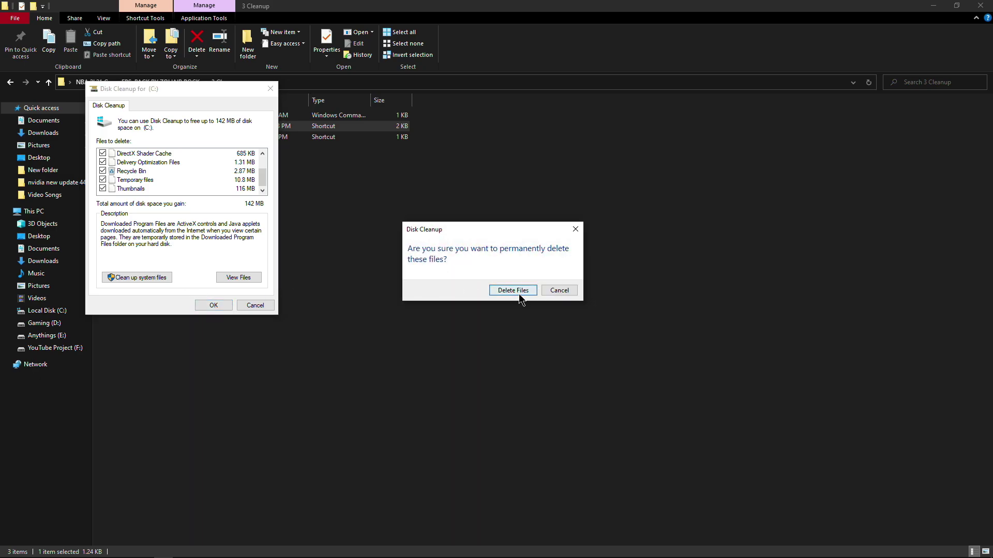
pyautogui.click(518, 293)
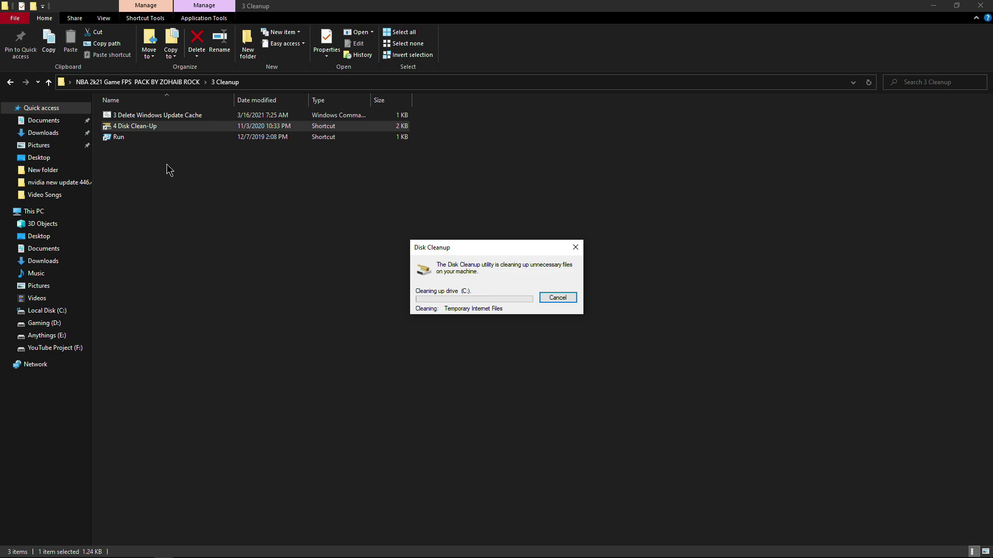
# Open the user's temporary files folder with the Run command %temp% and delete everything in it.
pyautogui.doubleClick(131, 139)
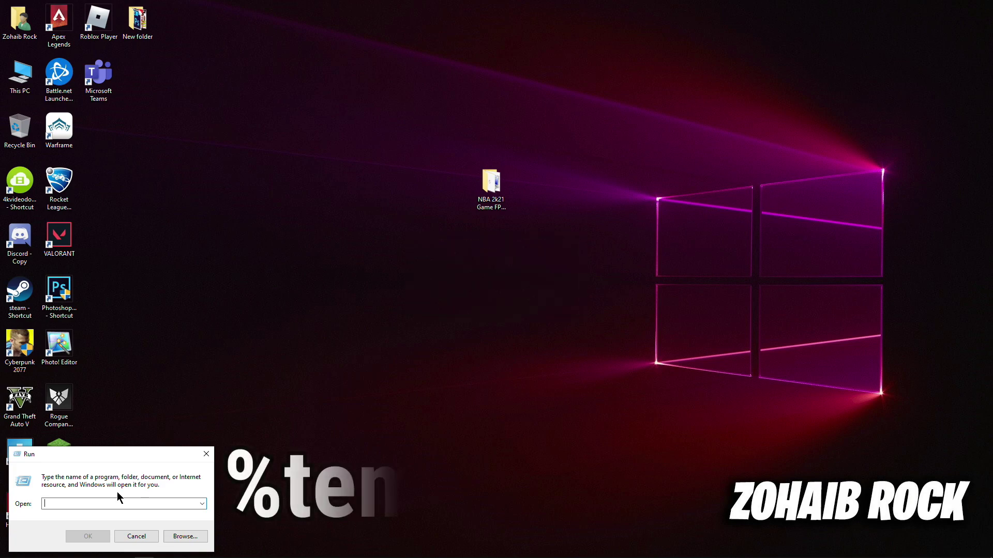
pyautogui.write('%temp%')
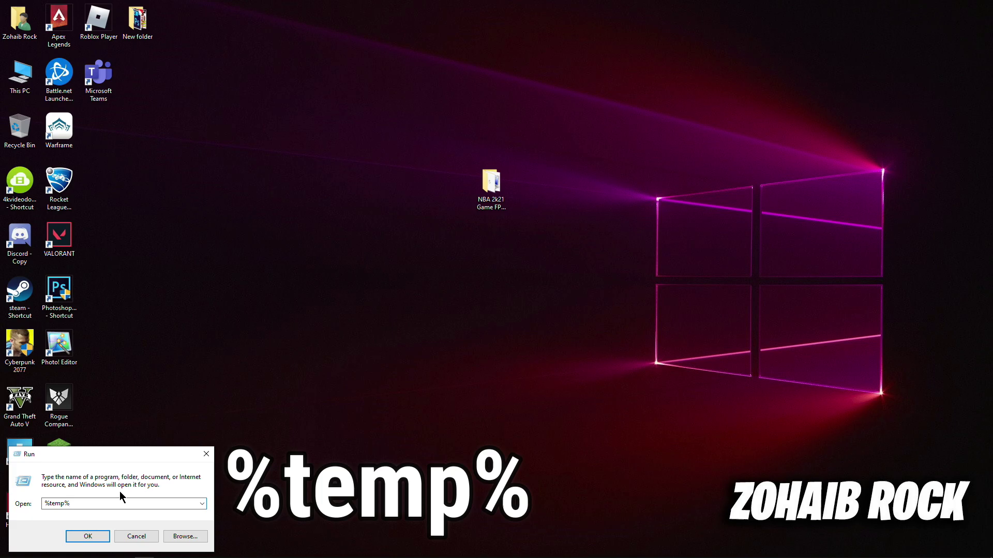
pyautogui.click(77, 534)
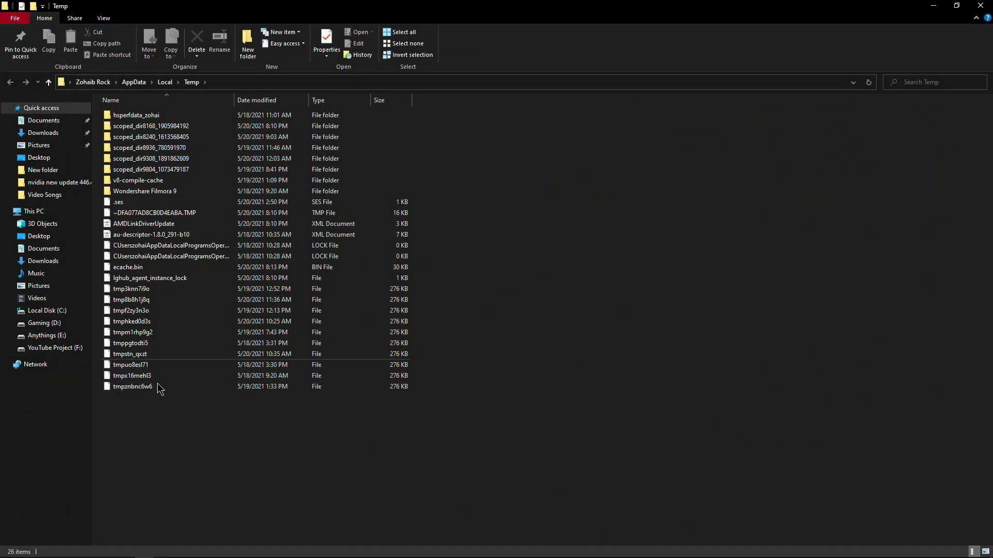
pyautogui.moveTo(152, 426); pyautogui.dragTo(144, 120)
pyautogui.rightClick(145, 122)
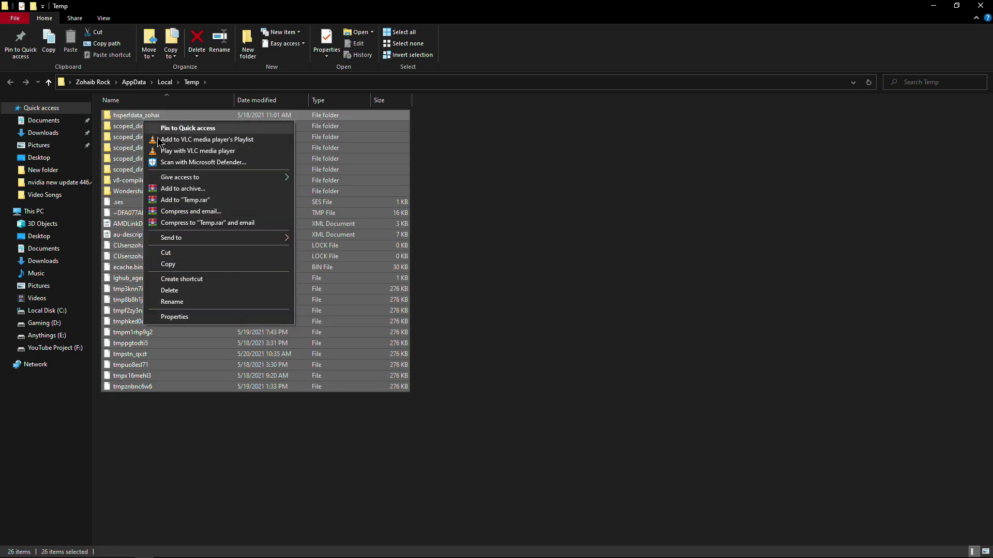
pyautogui.click(194, 292)
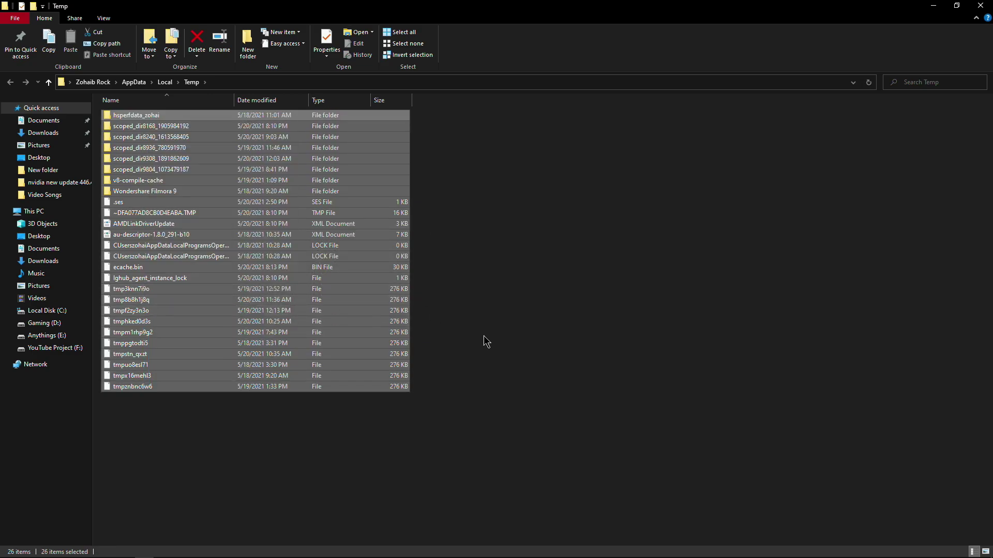
pyautogui.click(270, 257)
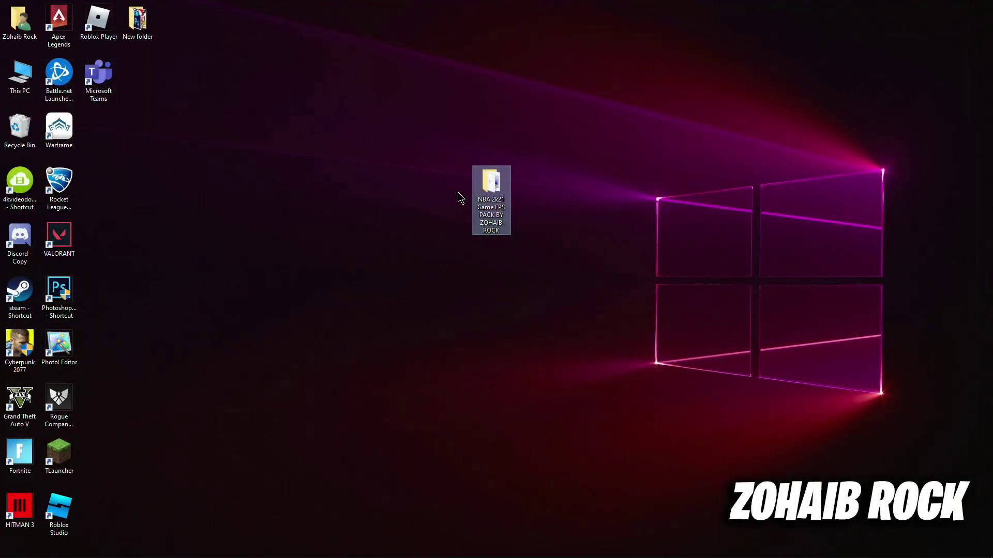
# Reopen the pack's 3 Cleanup folder, use its Run shortcut with temp, and grant access to the Windows temp folder.
pyautogui.doubleClick(490, 186)
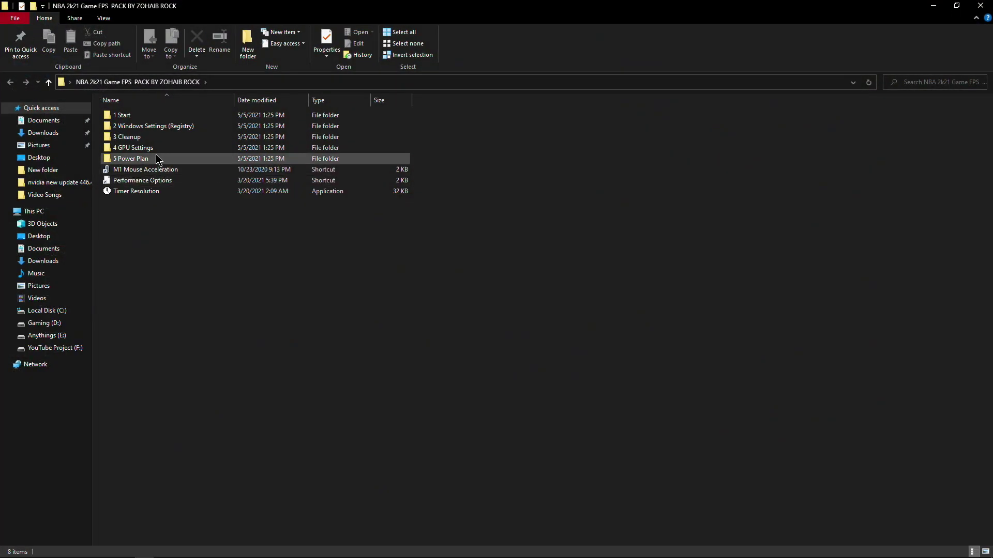
pyautogui.doubleClick(142, 137)
pyautogui.doubleClick(128, 137)
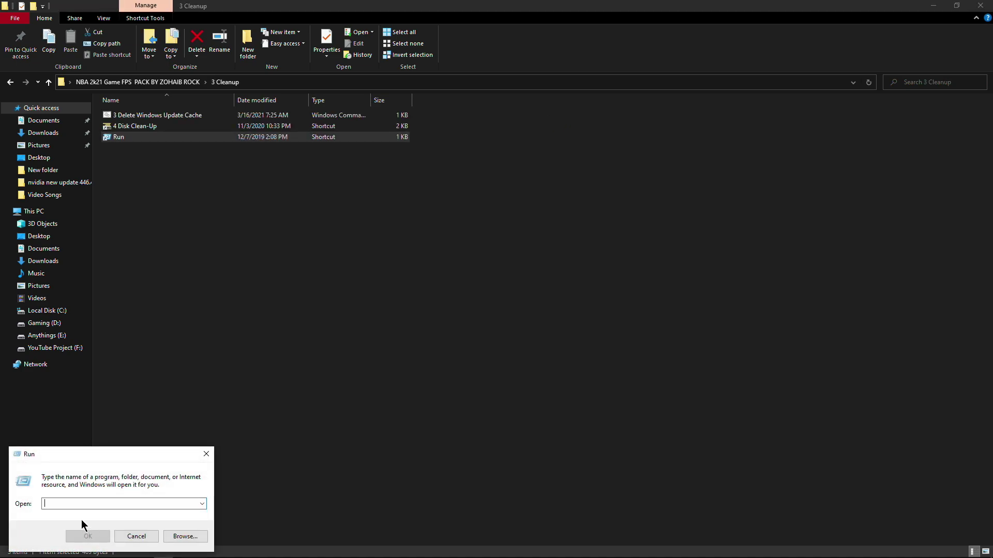
pyautogui.write('temp')
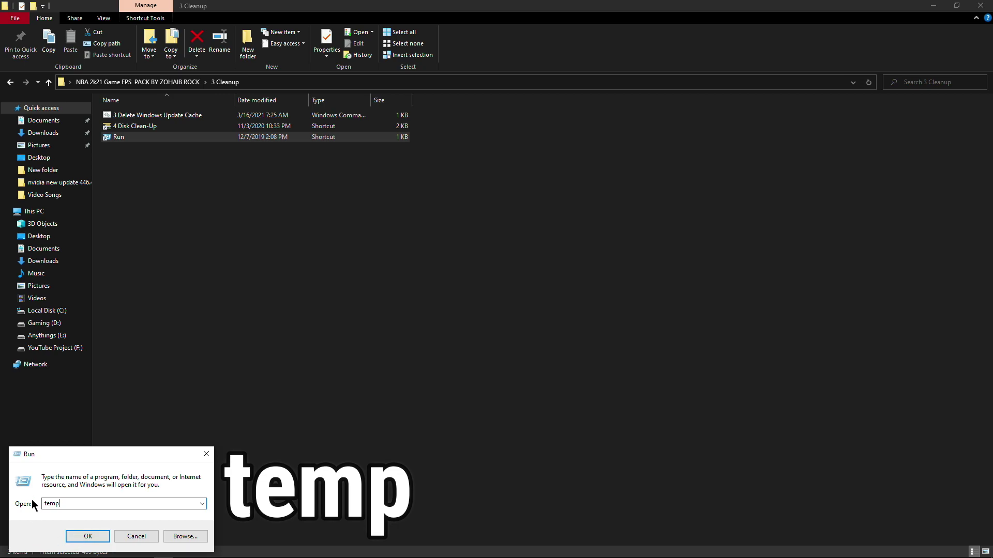
pyautogui.click(67, 535)
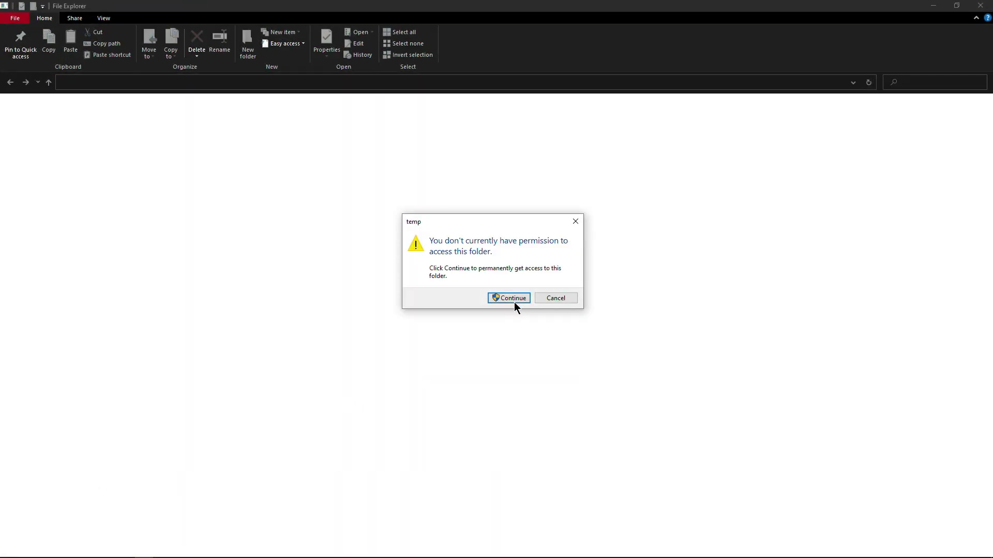
pyautogui.click(513, 302)
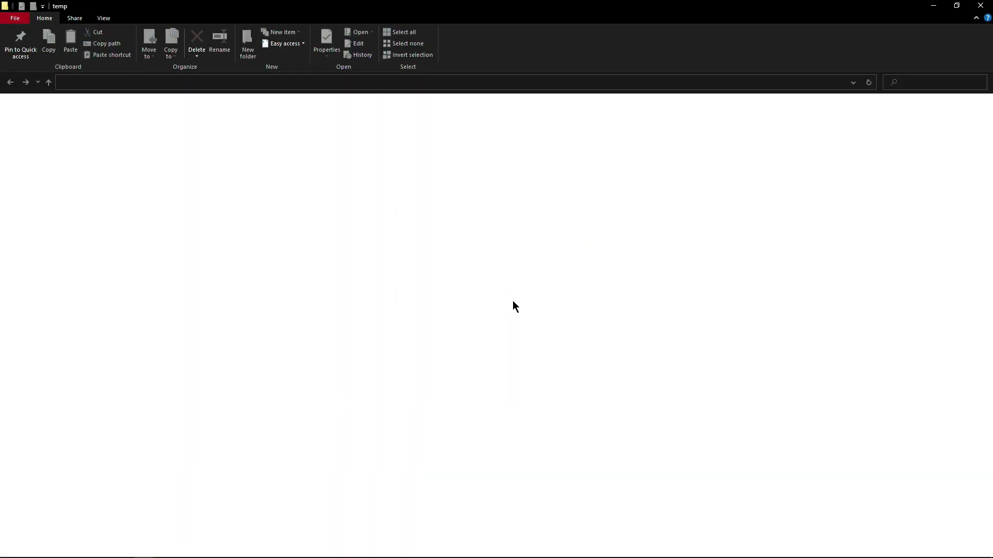
# Delete all items in the Windows temp folder and close its window.
pyautogui.moveTo(203, 214); pyautogui.dragTo(201, 110)
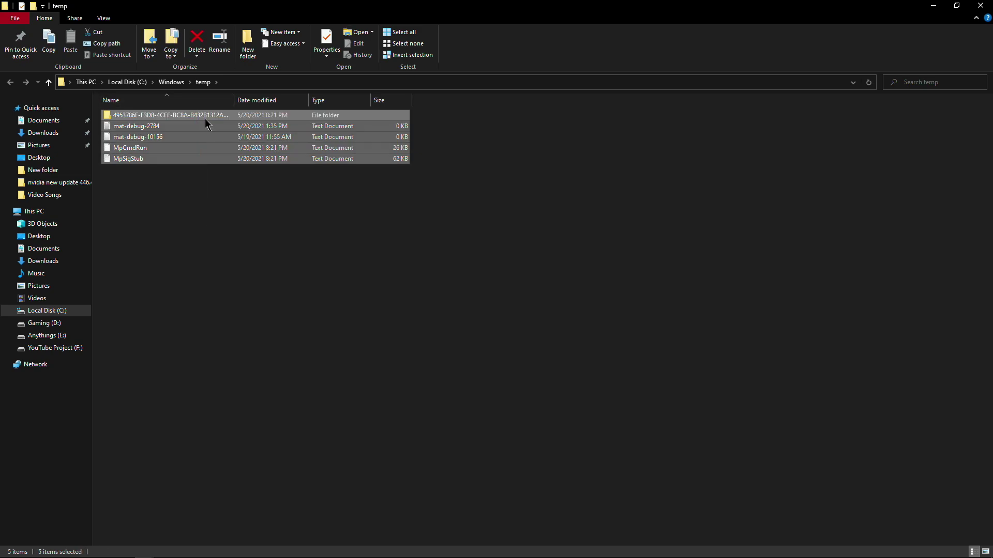
pyautogui.rightClick(206, 119)
pyautogui.click(263, 298)
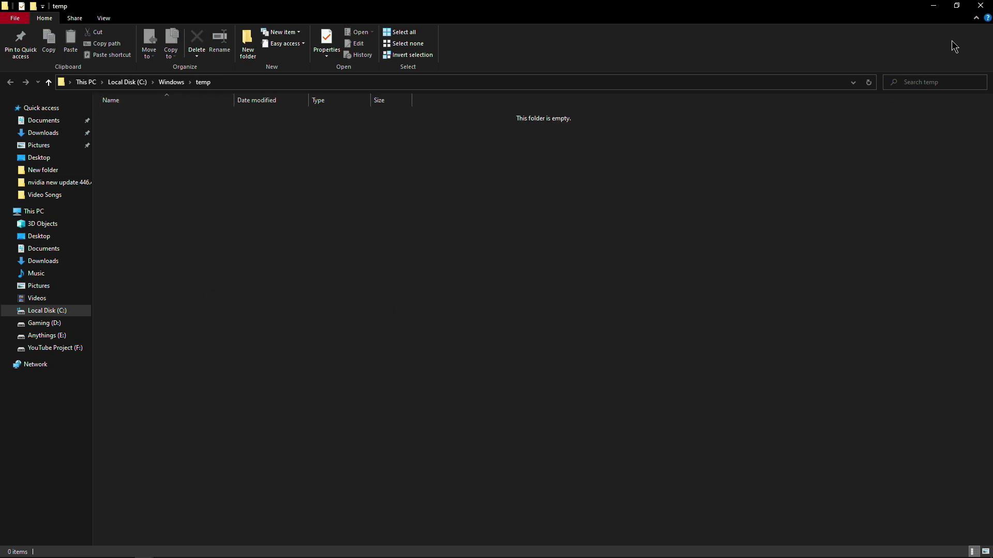
pyautogui.click(980, 6)
# Use the Run shortcut with prefetch and grant access to the Prefetch folder.
pyautogui.doubleClick(144, 138)
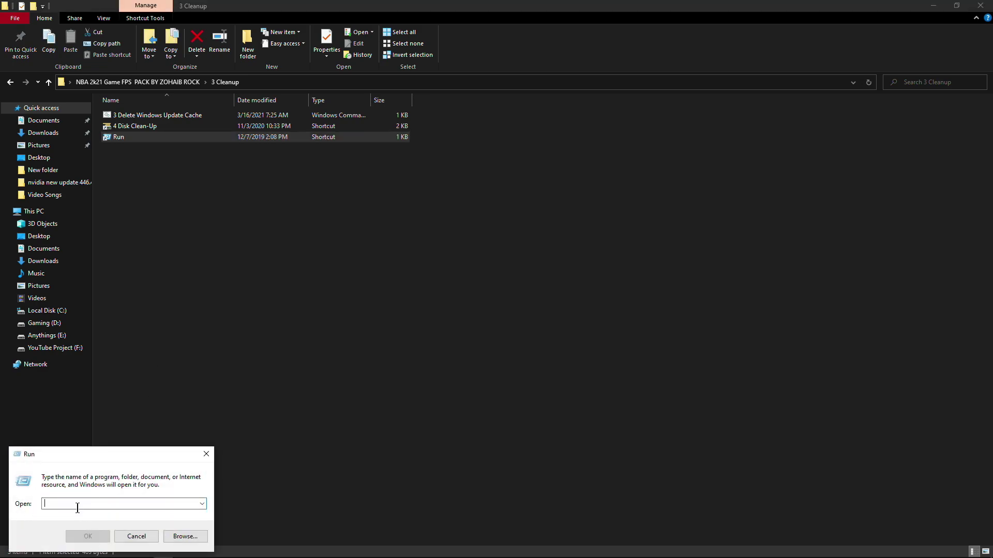
pyautogui.write('prefetch')
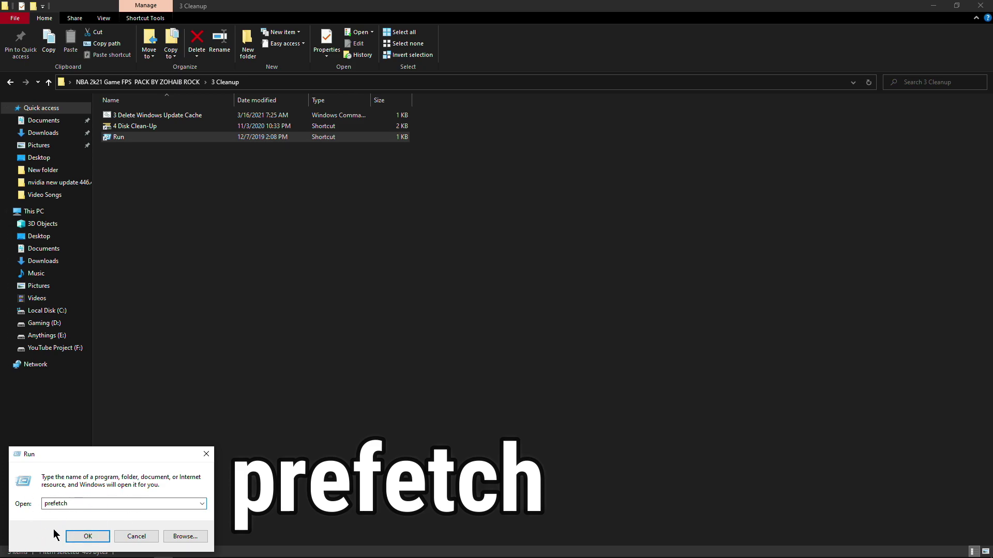
pyautogui.click(86, 536)
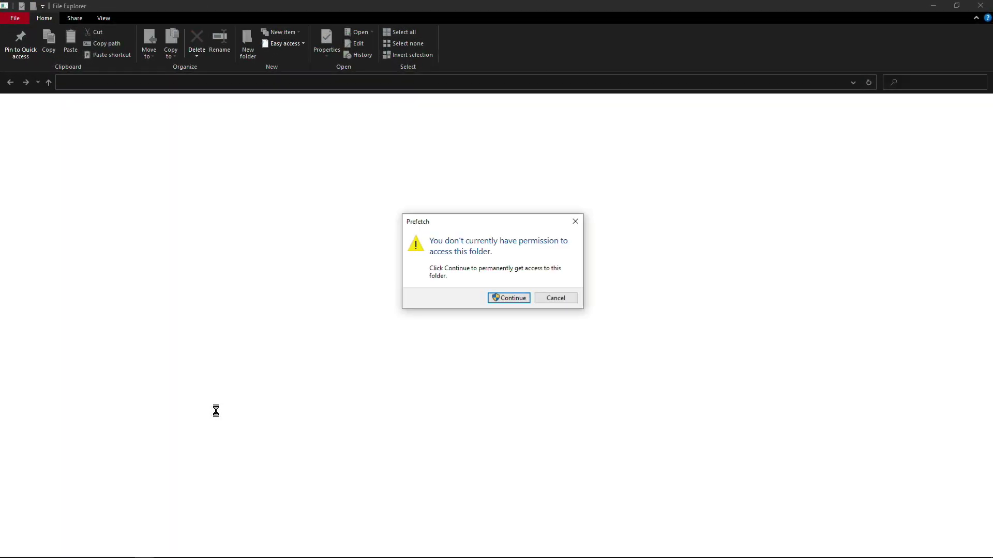
pyautogui.click(509, 299)
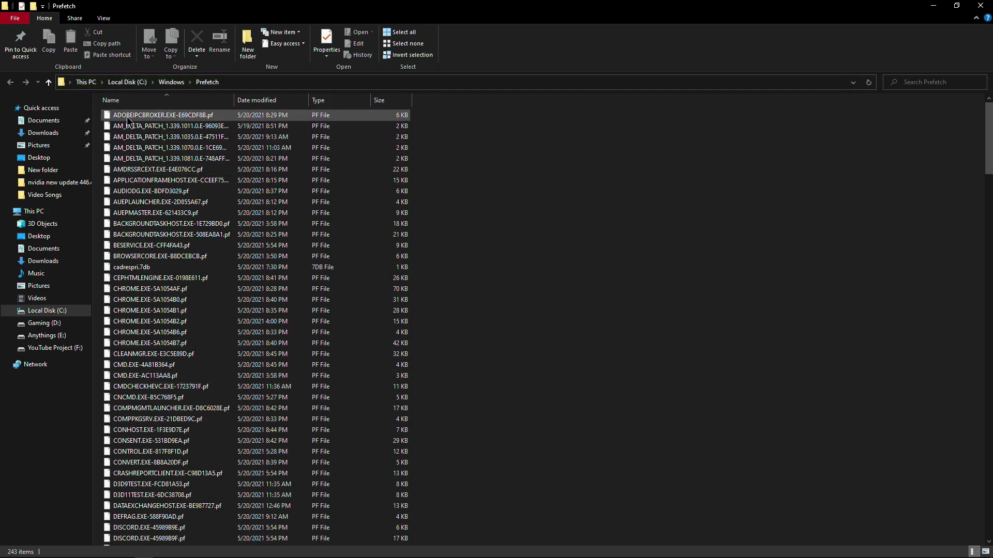
# Delete all files in the Prefetch folder, skipping any that are in use.
pyautogui.click(127, 119)
pyautogui.hotkey('ctrl', 'a')
pyautogui.rightClick(129, 117)
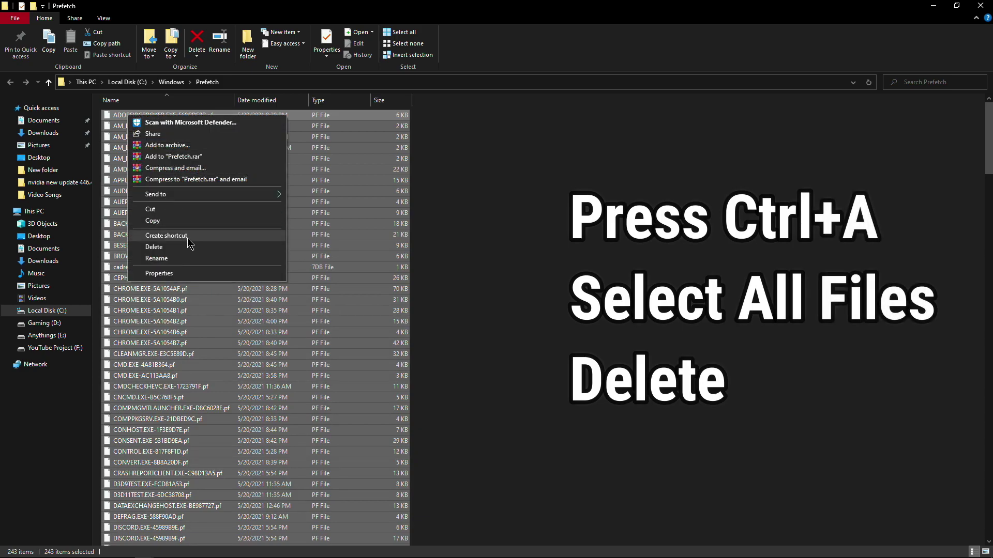
pyautogui.click(206, 251)
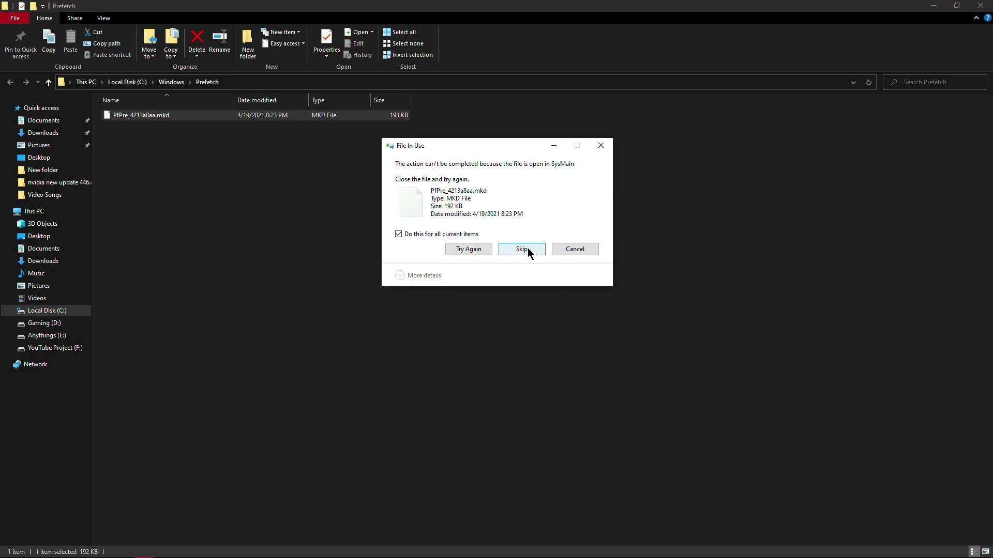
pyautogui.click(522, 248)
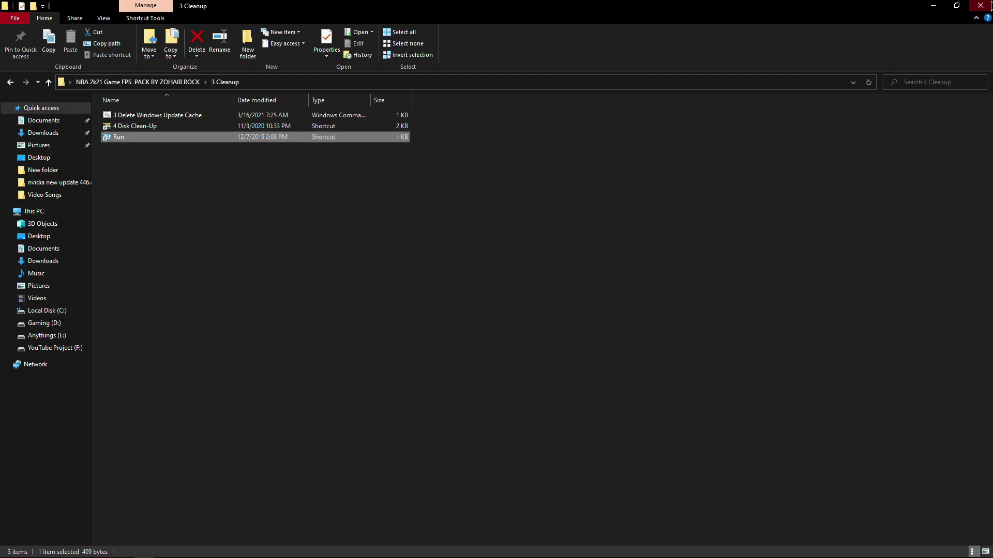
# Close the 3 Cleanup folder window and empty the Recycle Bin.
pyautogui.click(980, 5)
pyautogui.rightClick(12, 123)
pyautogui.click(46, 140)
pyautogui.click(536, 292)
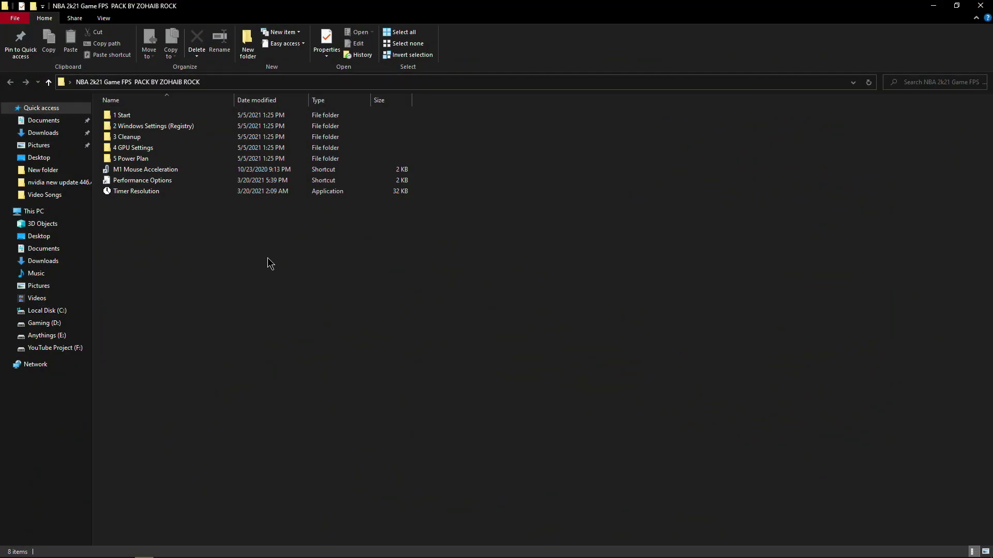
# Open the pack's 4 GPU Settings folder and display its contents as extra large icons.
pyautogui.doubleClick(137, 148)
pyautogui.rightClick(150, 180)
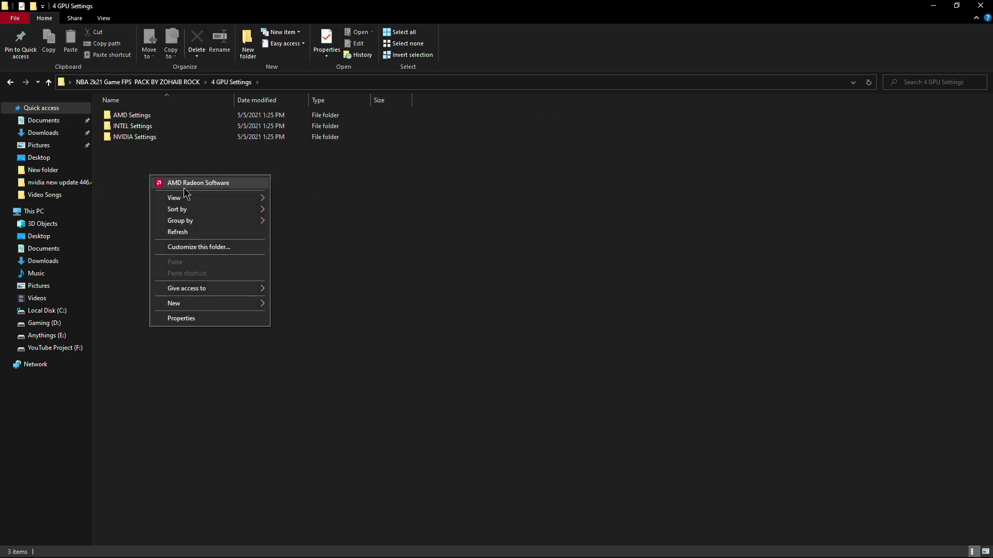
pyautogui.moveTo(191, 197)
pyautogui.click(298, 200)
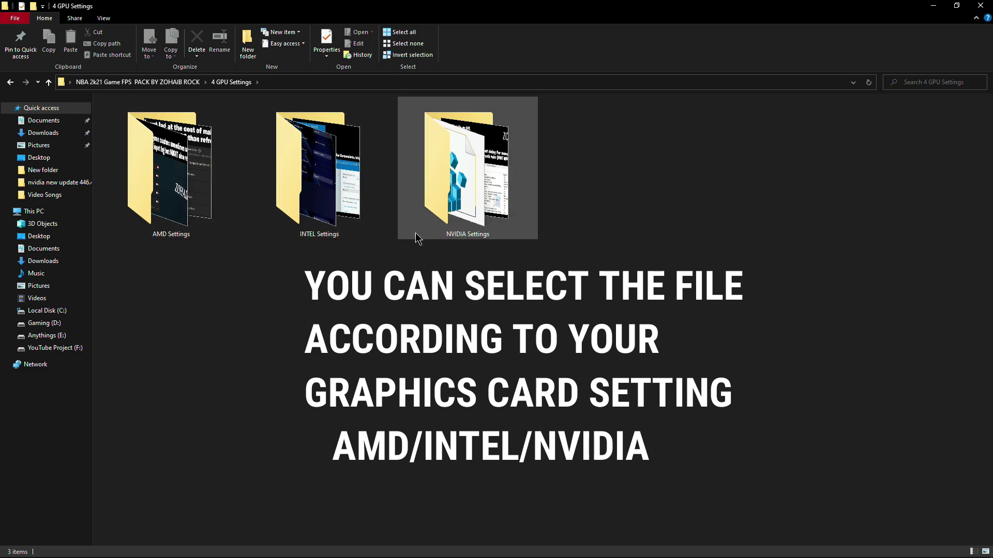
# View the three AMD reference images in the AMD Settings folder, from AMD 1 to AMD 3, and close the viewer.
pyautogui.click(957, 5)
pyautogui.moveTo(598, 157); pyautogui.dragTo(224, 120)
pyautogui.rightClick(638, 137)
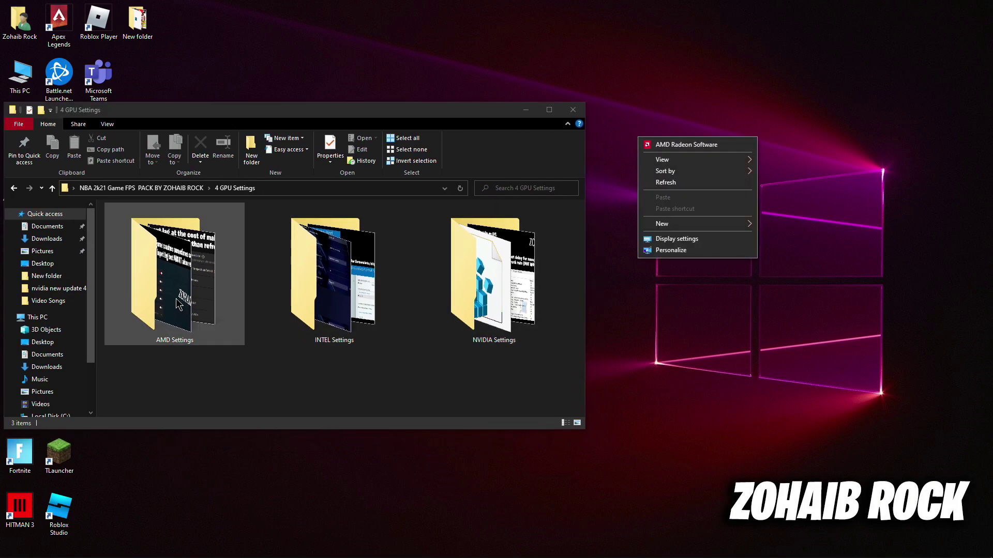
pyautogui.click(186, 292)
pyautogui.doubleClick(186, 292)
pyautogui.doubleClick(130, 234)
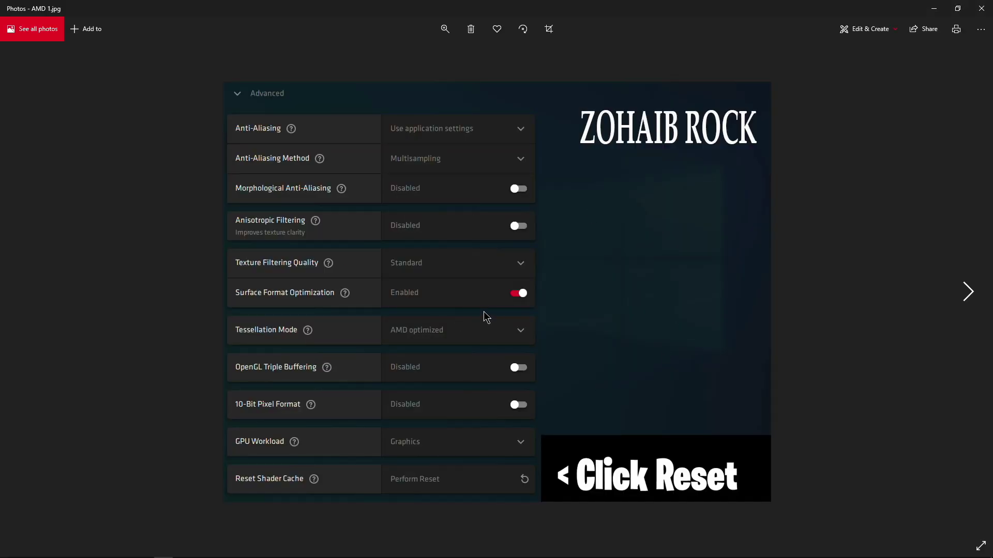
pyautogui.press('Right')
pyautogui.press('Right')
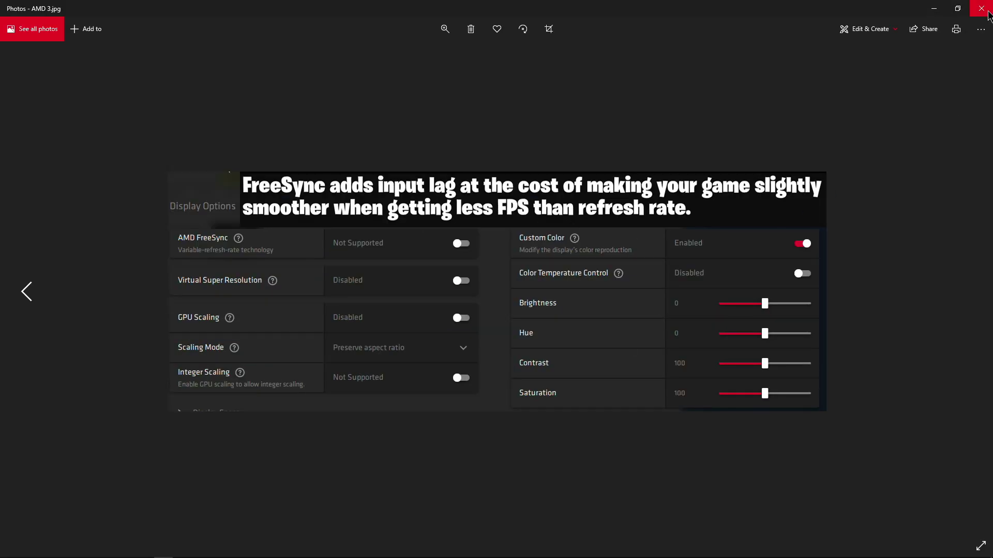
pyautogui.hotkey('alt', 'F4')
# Switch to AMD Radeon Software and show its Global Graphics settings in a maximized window.
pyautogui.rightClick(739, 207)
pyautogui.click(772, 208)
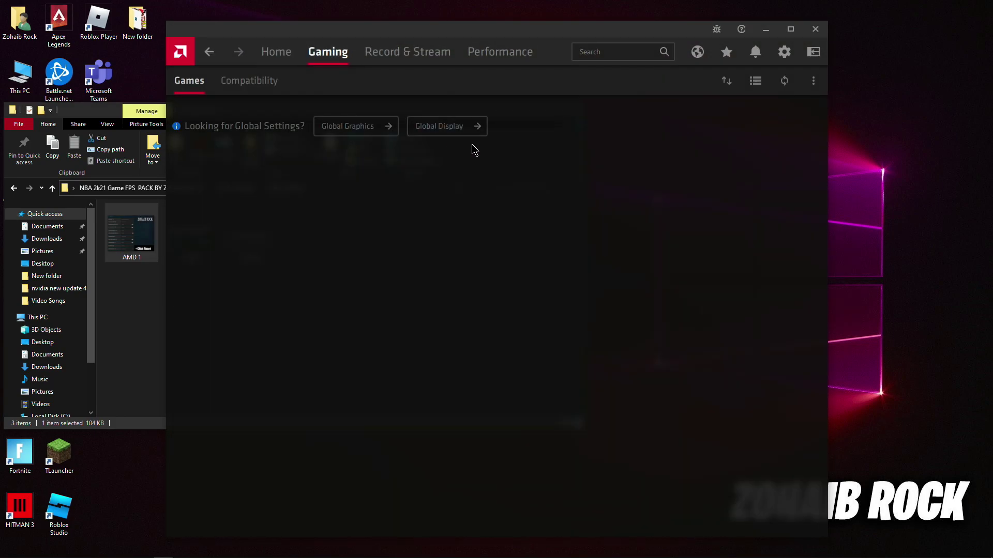
pyautogui.click(355, 126)
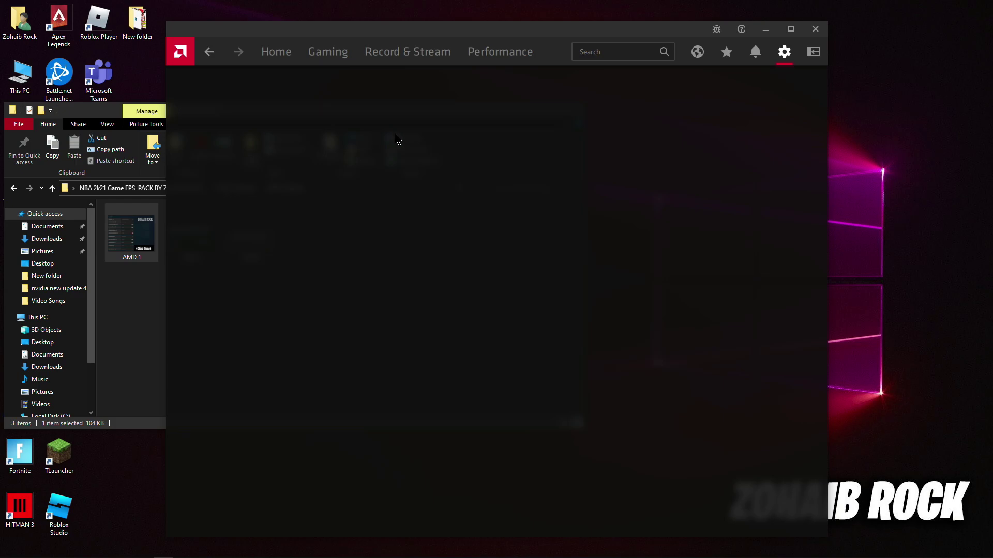
pyautogui.moveTo(458, 40); pyautogui.dragTo(579, 1)
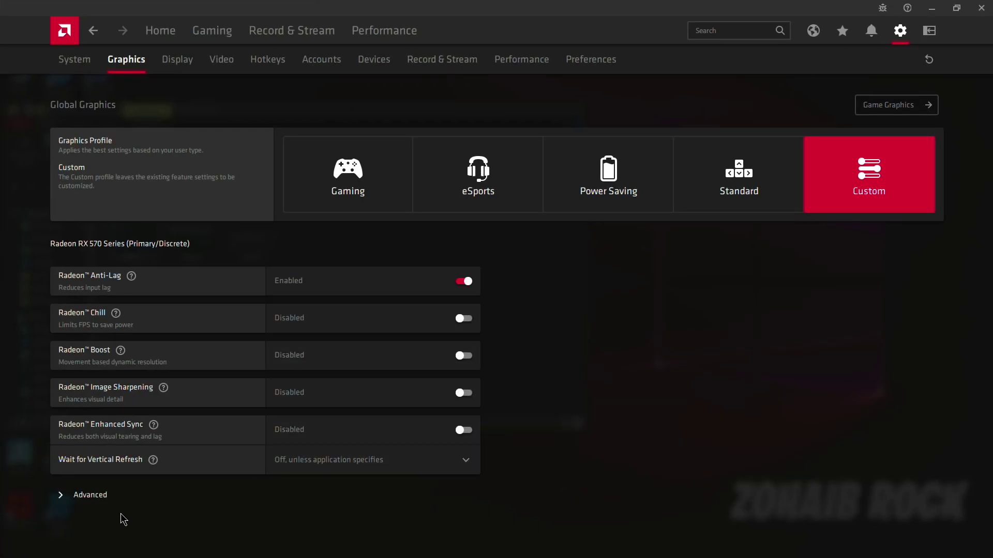
# Expand the Advanced graphics settings, review them together with the Radeon options, and close Radeon Software.
pyautogui.click(113, 499)
pyautogui.scroll(-6, 276, 407)
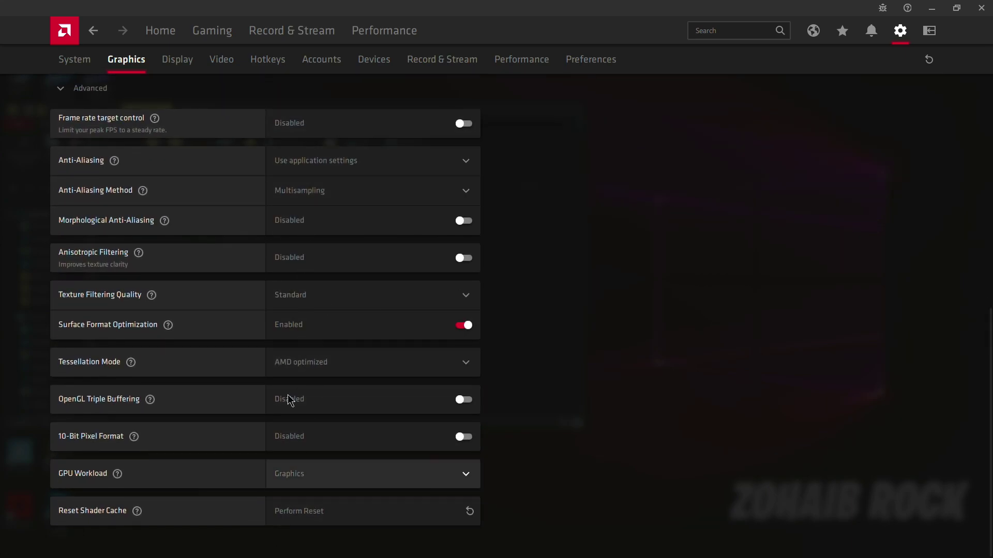
pyautogui.scroll(1, 326, 356)
pyautogui.scroll(7, 326, 357)
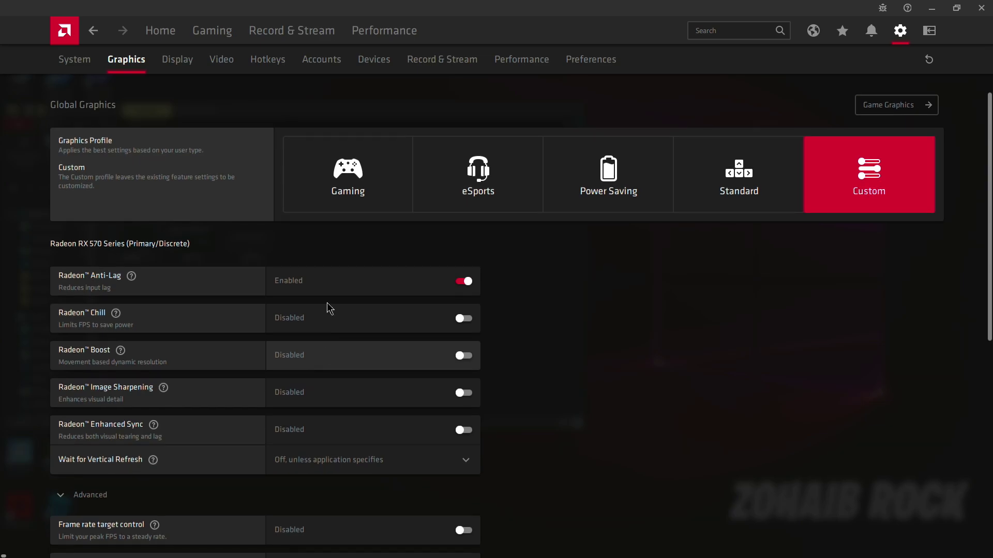
pyautogui.click(981, 8)
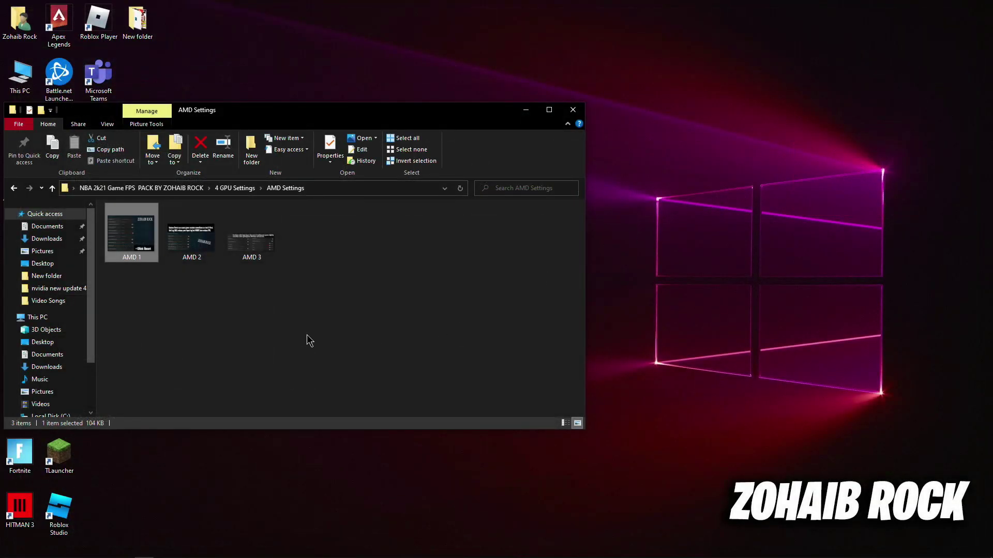
# Maximize the AMD Settings folder window, return to the main FPS pack folder and open 5 Power Plan.
pyautogui.click(548, 109)
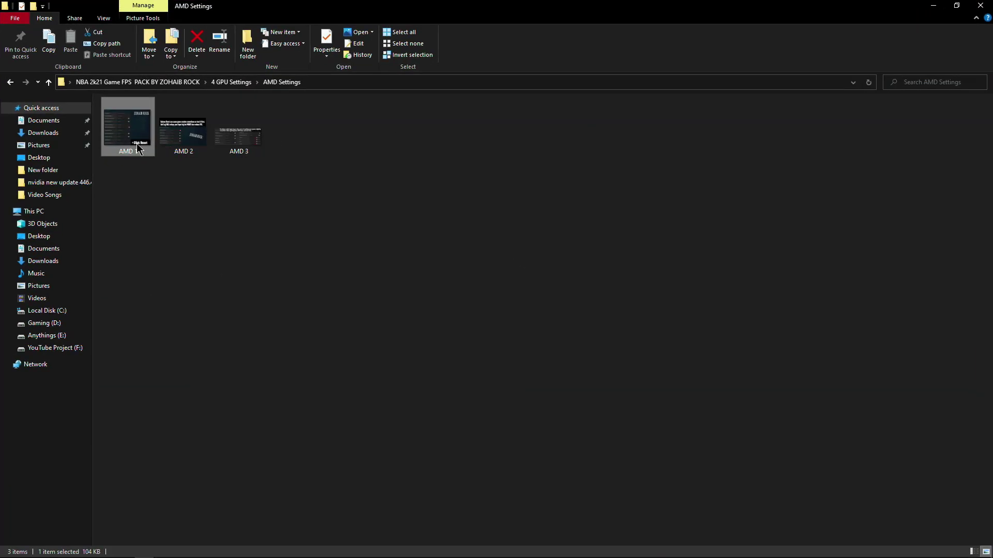
pyautogui.click(11, 83)
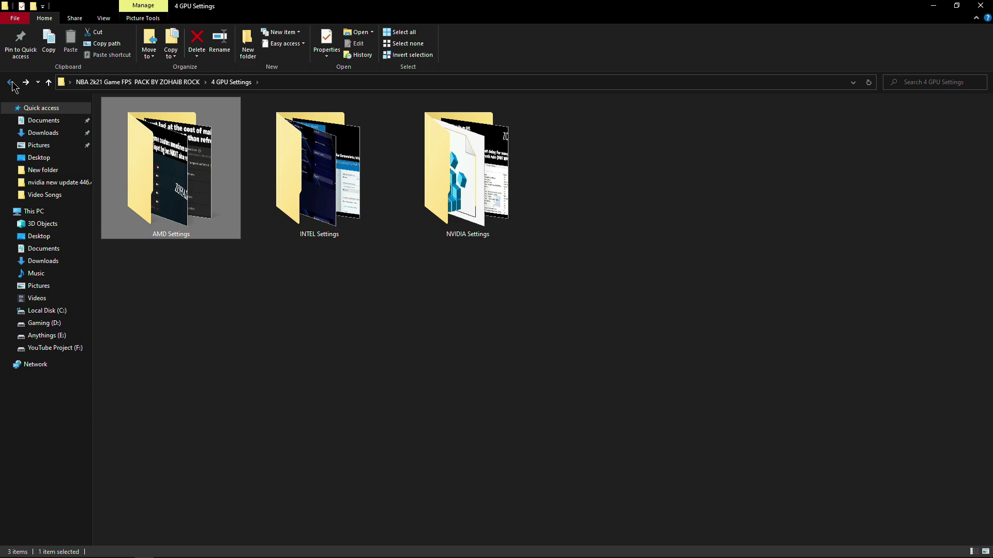
pyautogui.click(11, 82)
pyautogui.doubleClick(136, 159)
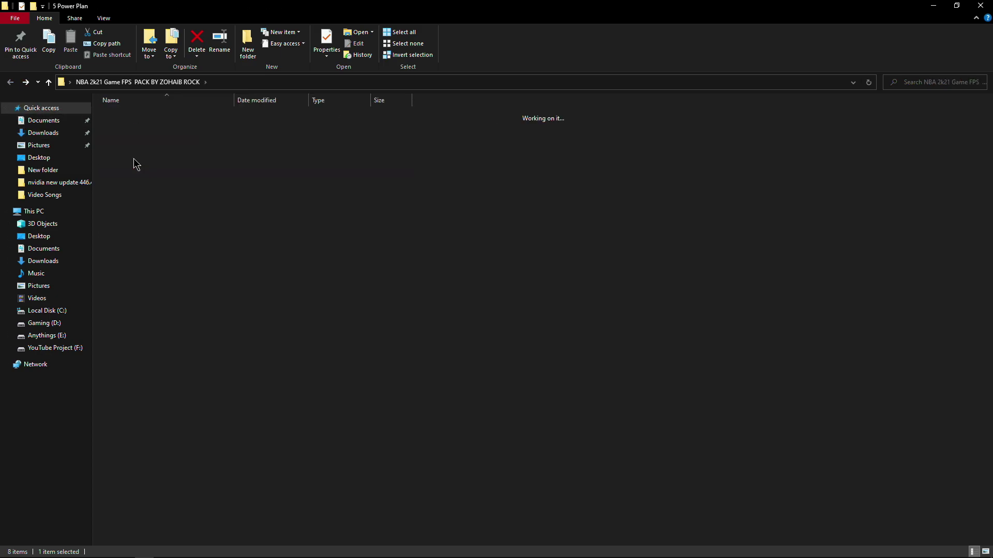
# Run QuickCpuSetup-3.2.0.0-x64, repair the Quick CPU installation with administrator permission, and finish the setup wizard.
pyautogui.doubleClick(159, 116)
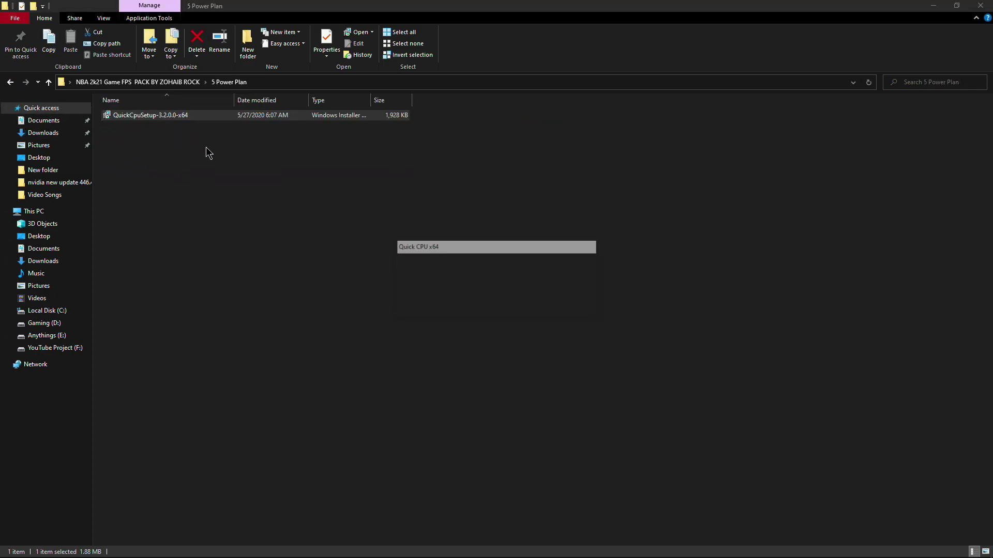
pyautogui.click(550, 365)
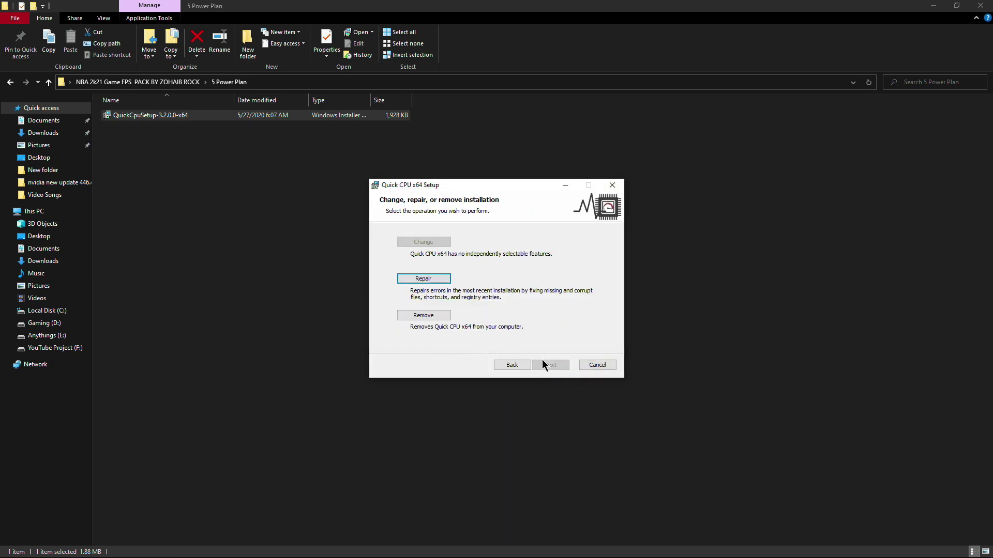
pyautogui.click(434, 283)
pyautogui.click(550, 365)
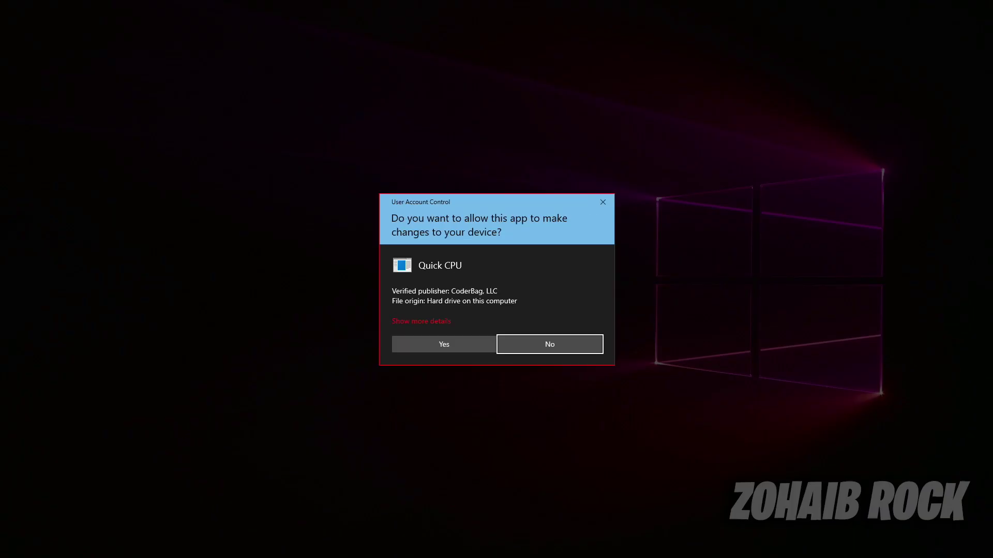
pyautogui.click(445, 344)
pyautogui.click(550, 365)
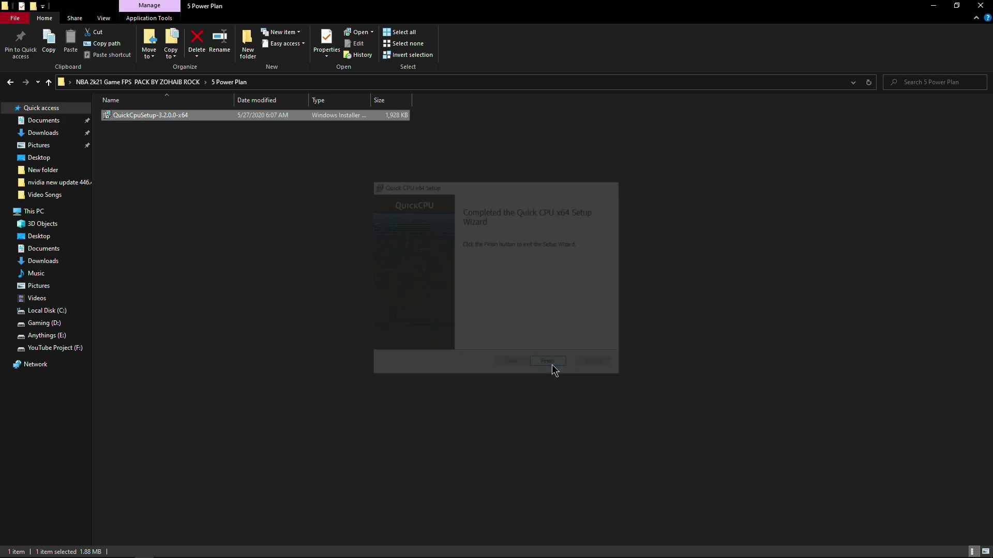
# Return to the main pack folder, minimize it, launch QuickCPU from the desktop with administrator permission, and dismiss the update notice.
pyautogui.click(10, 81)
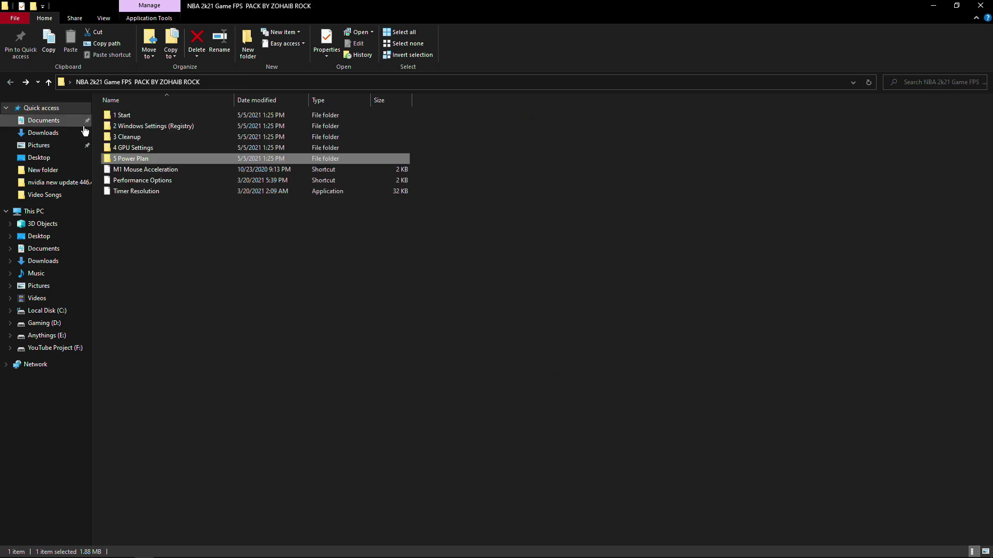
pyautogui.click(931, 7)
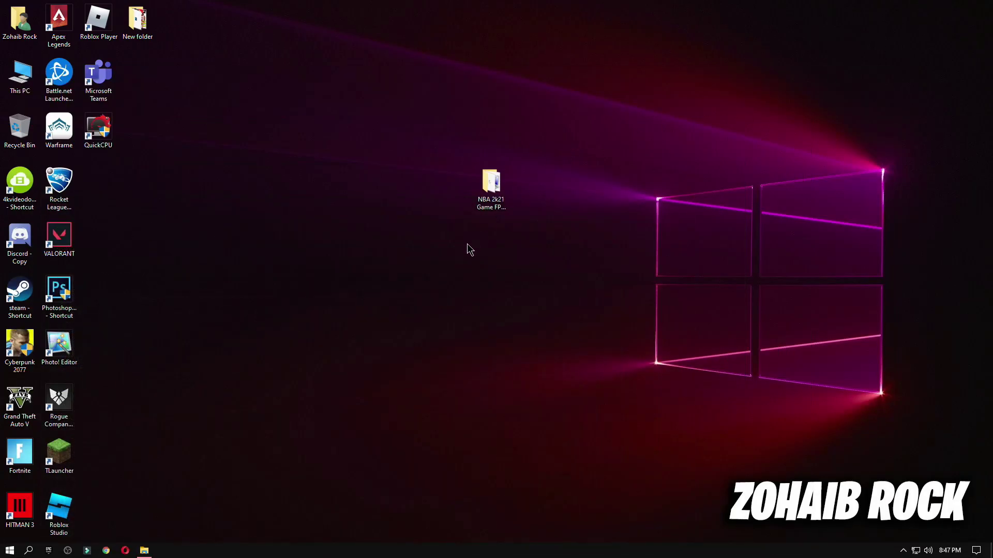
pyautogui.doubleClick(98, 128)
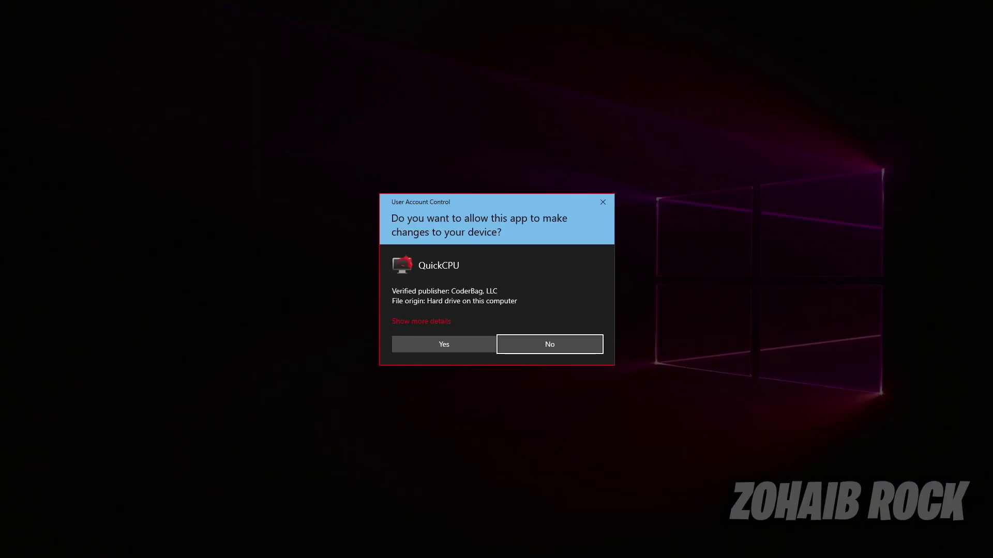
pyautogui.click(464, 341)
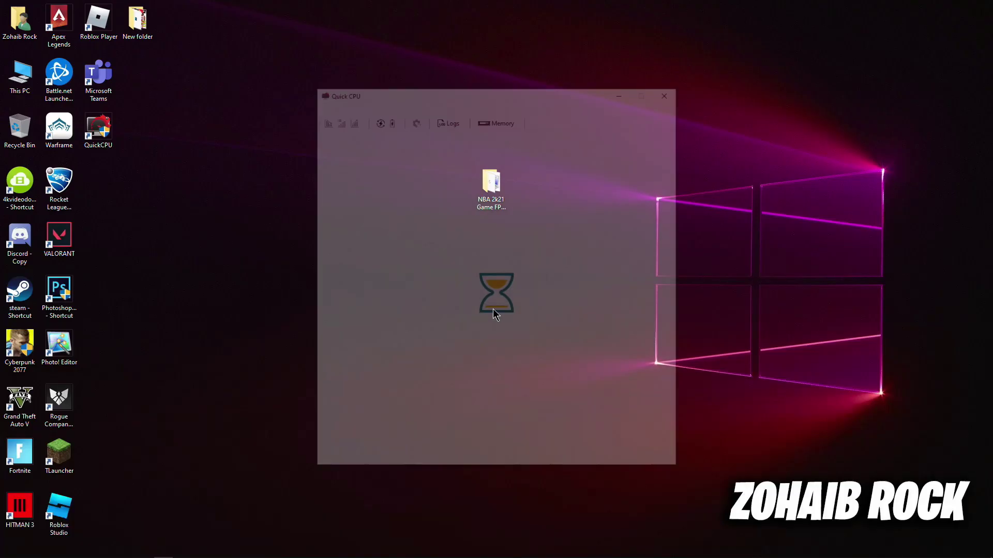
pyautogui.moveTo(459, 84); pyautogui.dragTo(483, 18)
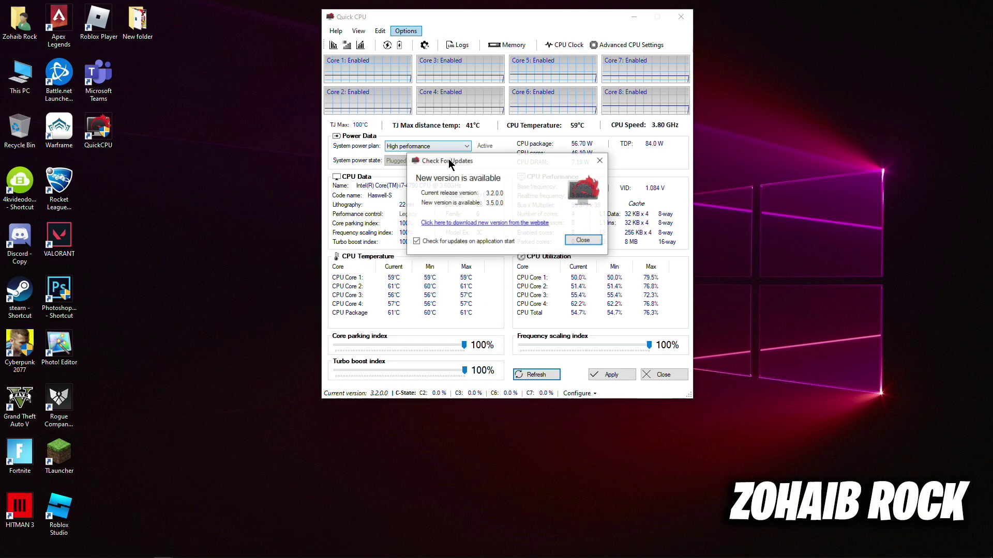
pyautogui.click(582, 236)
# Set the system power plan to High performance in Quick CPU and apply the change.
pyautogui.click(436, 148)
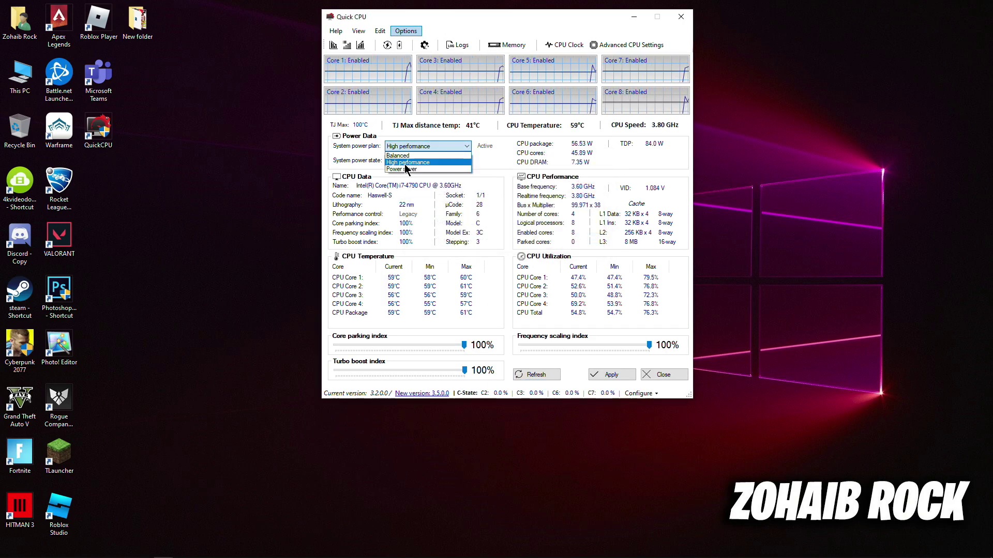
pyautogui.click(432, 163)
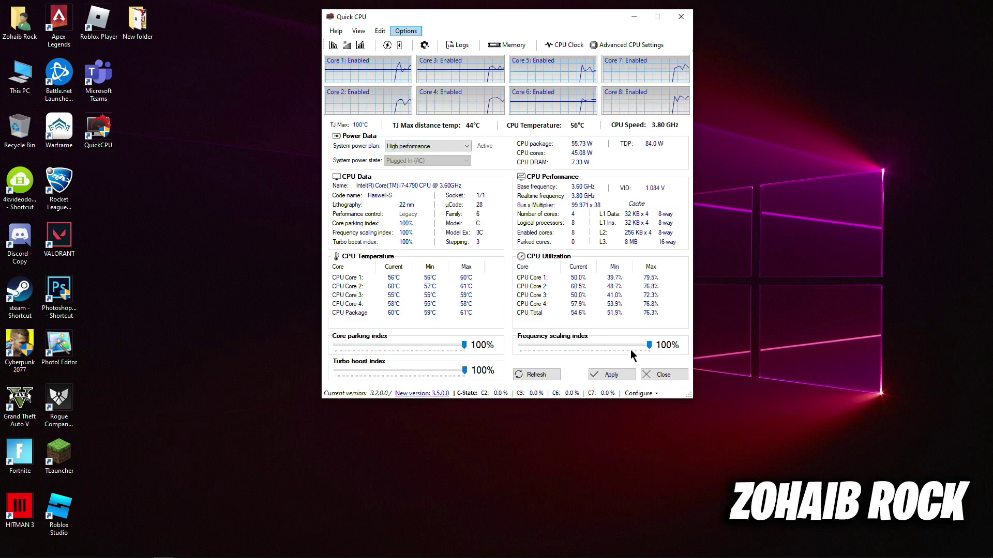
pyautogui.click(608, 377)
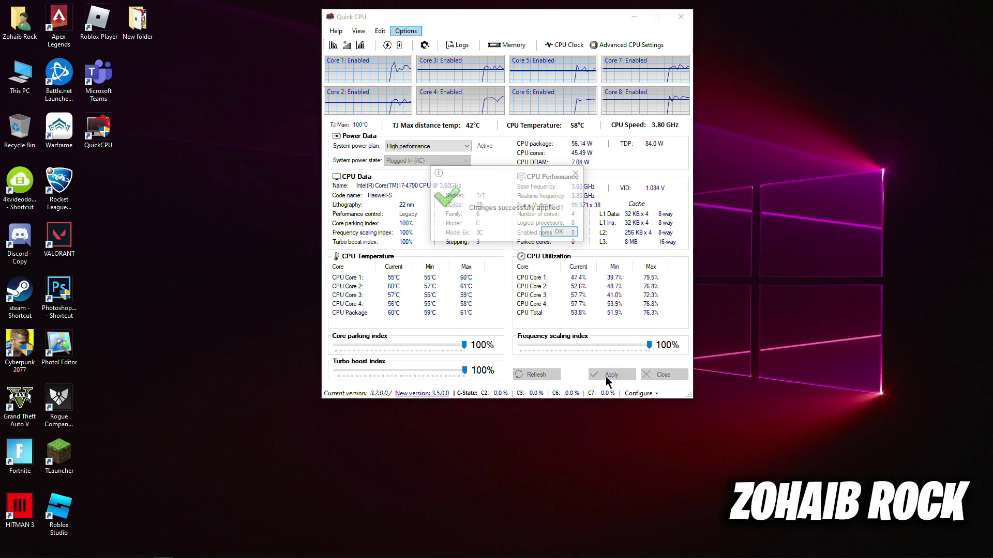
pyautogui.click(559, 233)
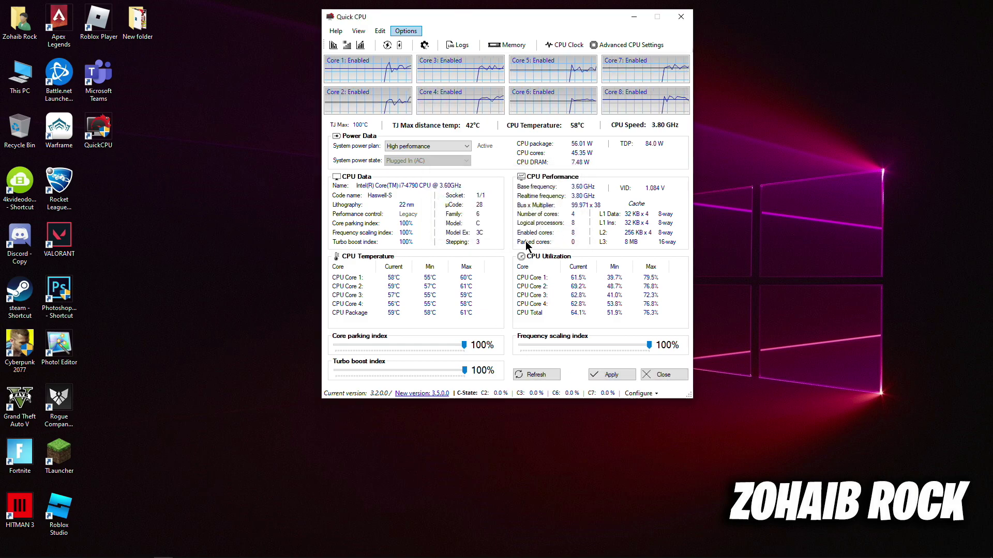
# Search Windows for power, open the power plan options, and bring up the advanced settings of the High performance plan.
pyautogui.click(29, 551)
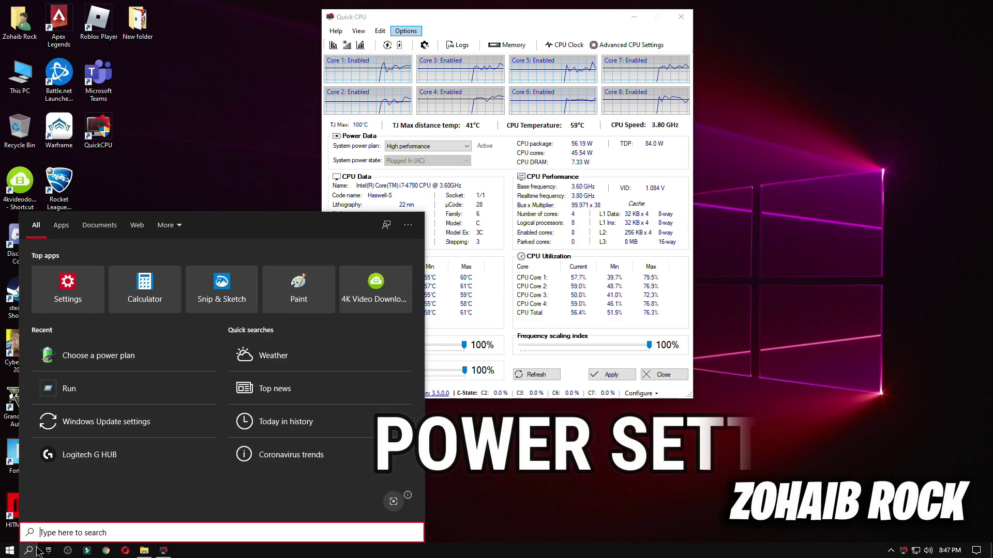
pyautogui.write('power')
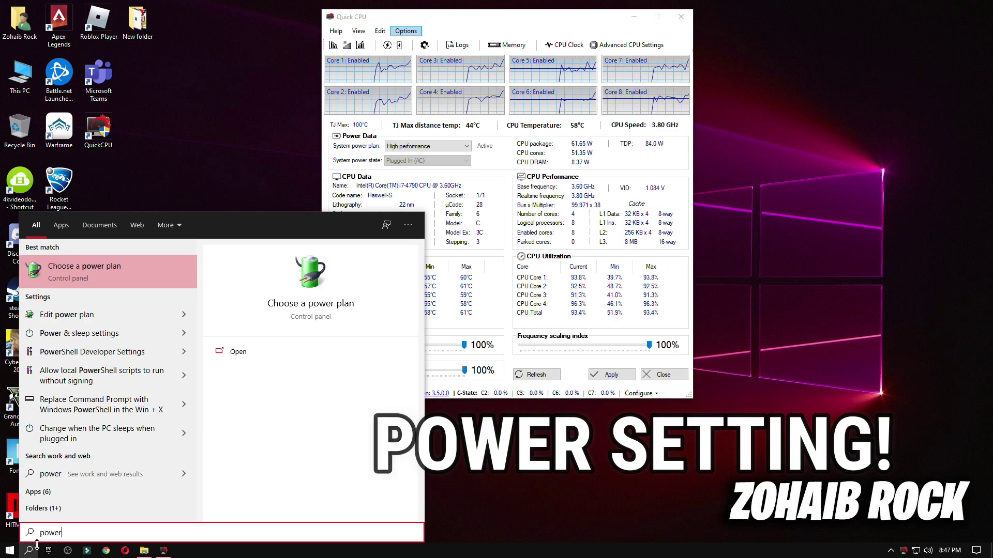
pyautogui.click(109, 278)
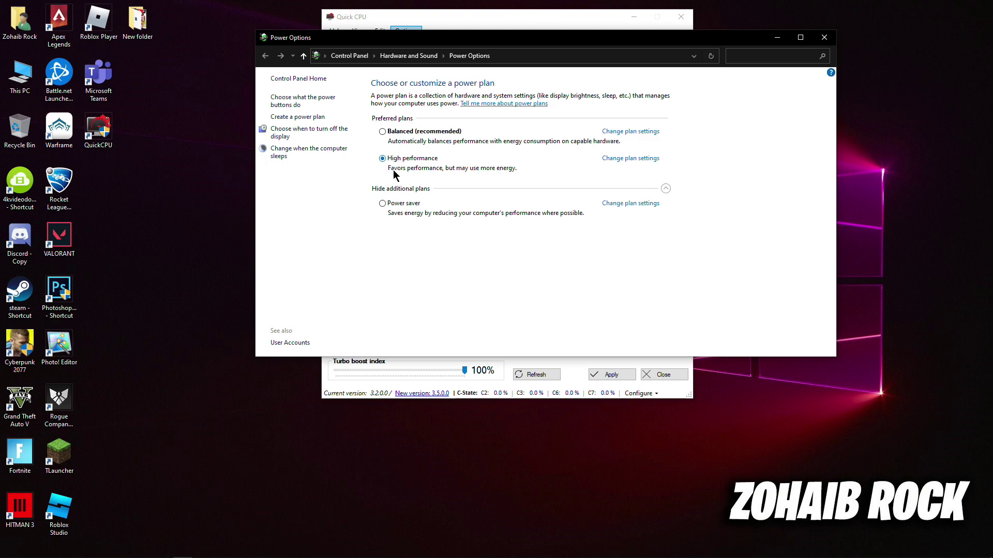
pyautogui.click(665, 188)
pyautogui.click(665, 188)
pyautogui.click(641, 159)
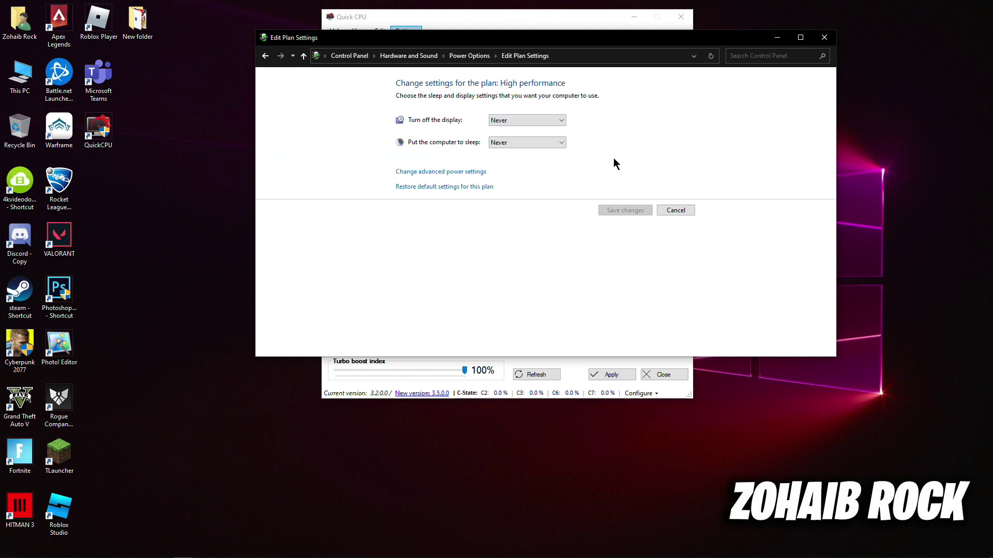
pyautogui.click(447, 172)
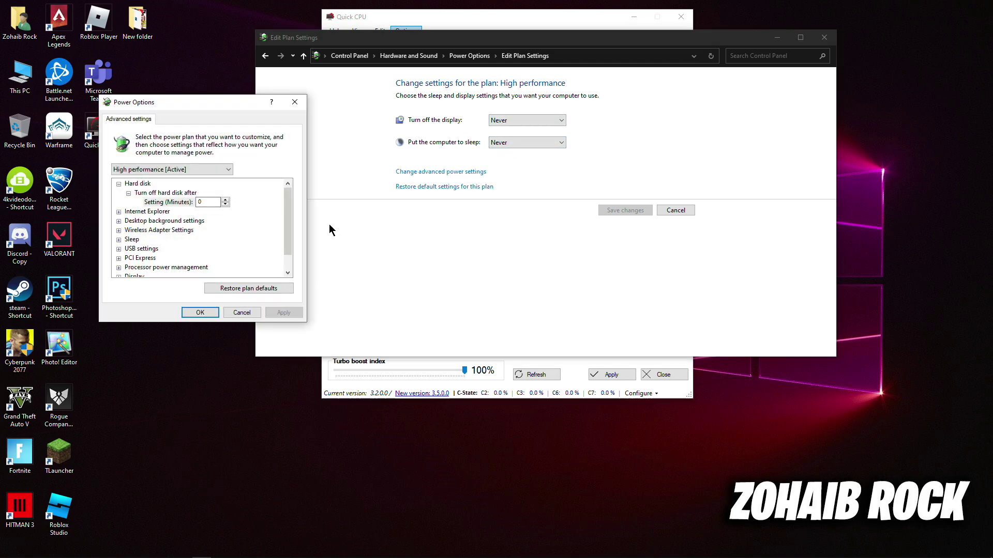
# Check the Turn off hard disk after setting under Hard disk in the advanced power settings.
pyautogui.click(128, 194)
pyautogui.click(118, 184)
pyautogui.click(119, 183)
pyautogui.click(129, 193)
pyautogui.click(201, 203)
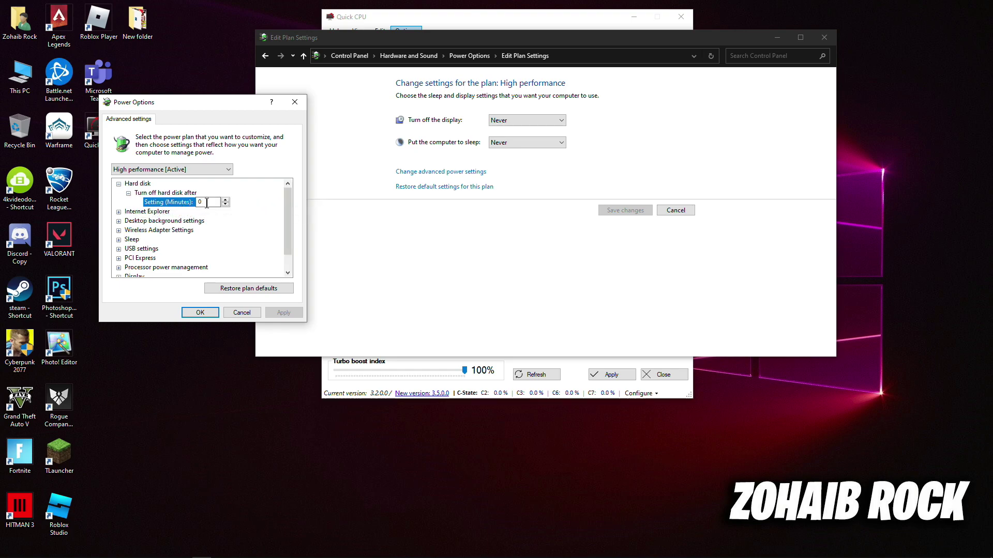
# Set the wireless adapter's Power Saving Mode to Maximum Performance, accept the advanced settings, and close the plan settings window.
pyautogui.doubleClick(161, 230)
pyautogui.doubleClick(164, 239)
pyautogui.click(171, 250)
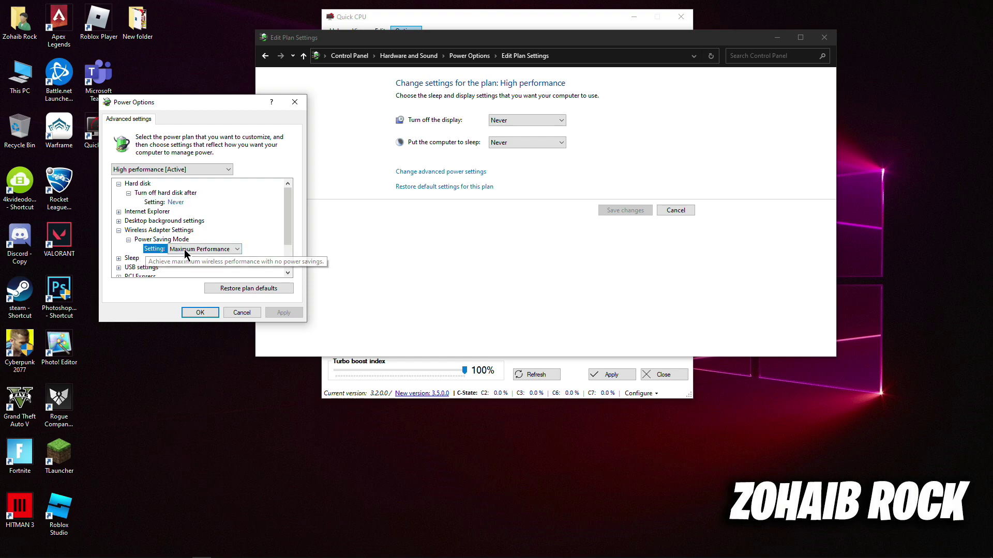
pyautogui.click(173, 251)
pyautogui.click(198, 259)
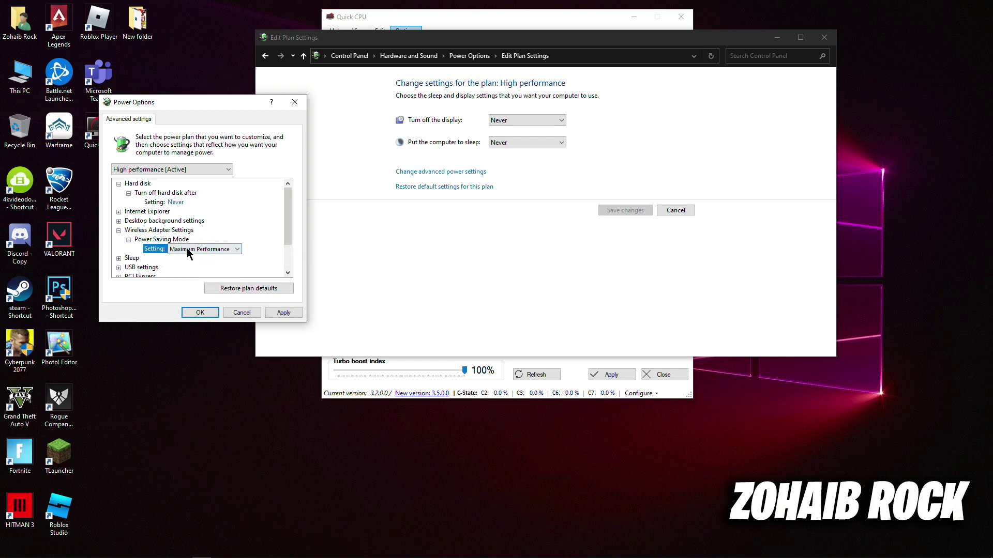
pyautogui.click(217, 312)
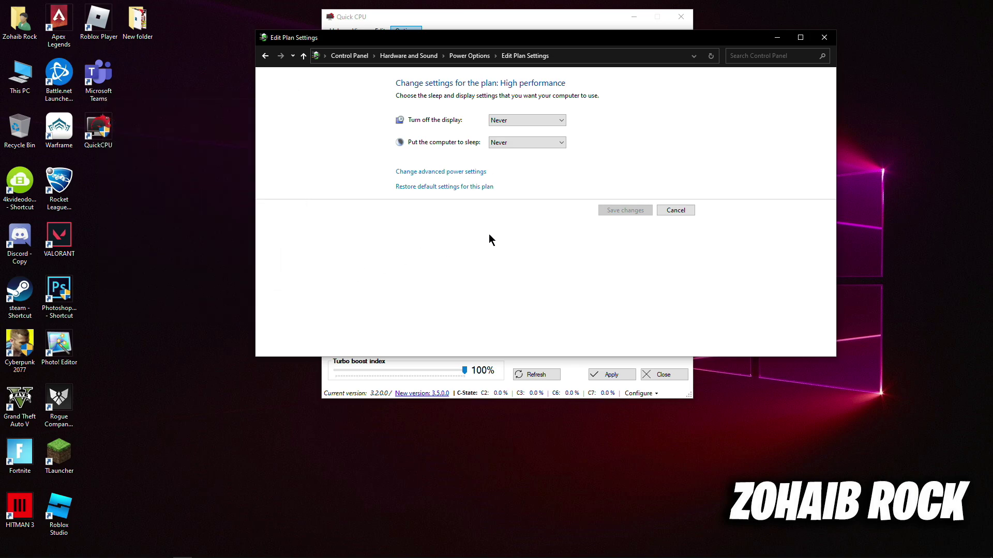
pyautogui.click(823, 37)
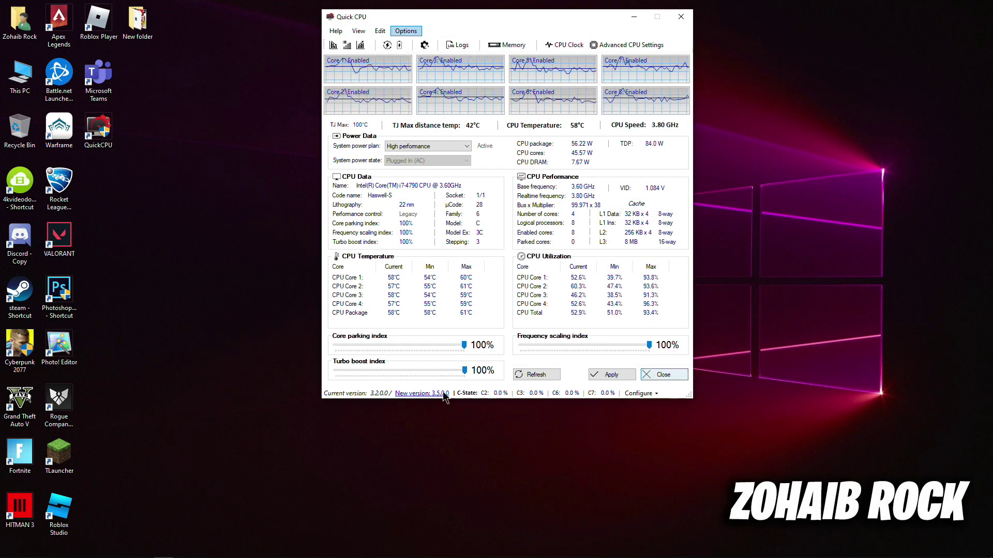
# Close Quick CPU and open the NBA 2k21 Game FPS PACK folder from the desktop.
pyautogui.click(663, 374)
pyautogui.doubleClick(491, 188)
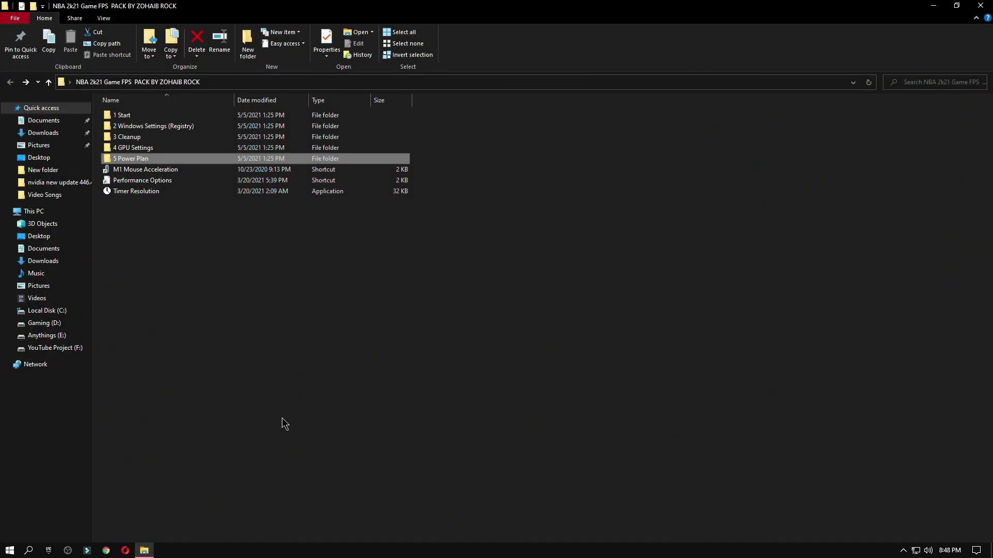
pyautogui.click(243, 284)
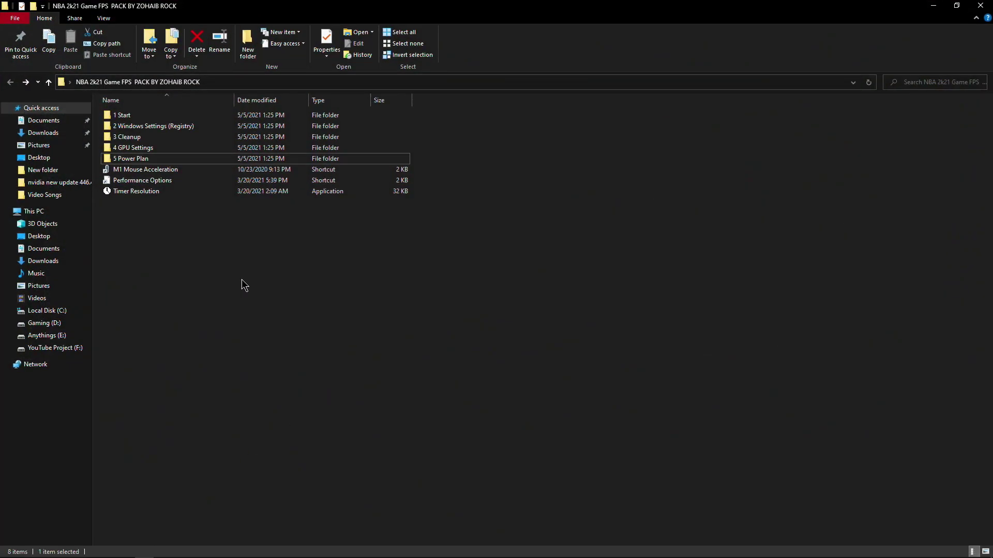
# Open the M1 Mouse Acceleration shortcut and accept the pointer options with Enhance pointer precision off.
pyautogui.doubleClick(139, 173)
pyautogui.moveTo(200, 118); pyautogui.dragTo(544, 50)
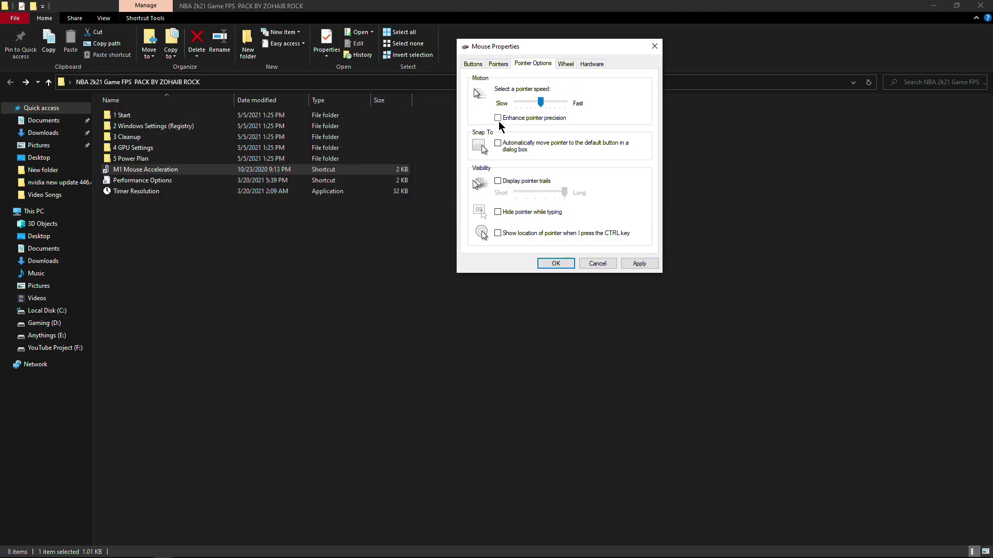
pyautogui.click(556, 263)
# Open the Performance Options shortcut and accept the visual effects with Let Windows choose what's best for my computer.
pyautogui.click(173, 182)
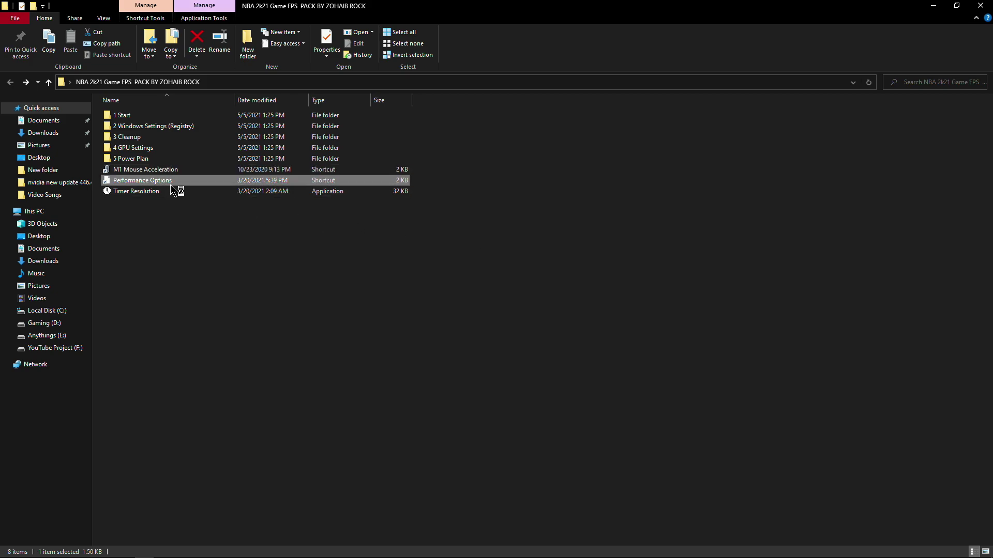
pyautogui.doubleClick(172, 183)
pyautogui.moveTo(266, 135); pyautogui.dragTo(586, 29)
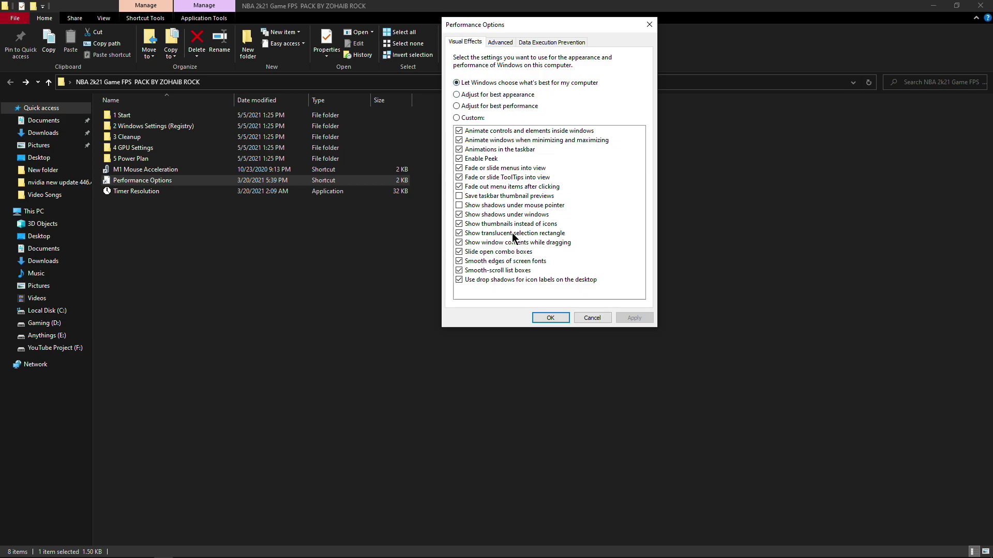
pyautogui.click(551, 318)
# Launch Timer Resolution from the pack, set the timer to maximum resolution, and minimize its window so it keeps running.
pyautogui.doubleClick(161, 193)
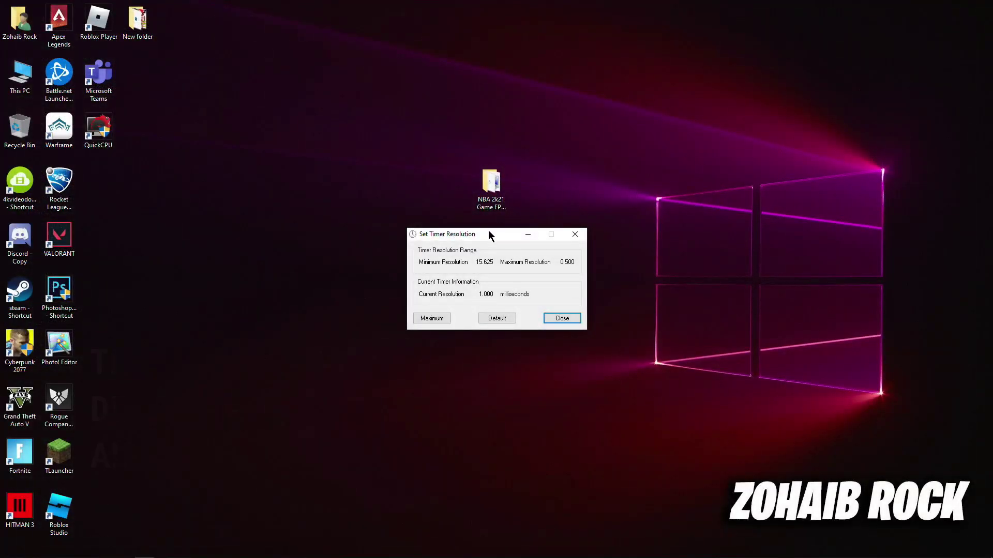
pyautogui.moveTo(488, 231); pyautogui.dragTo(484, 155)
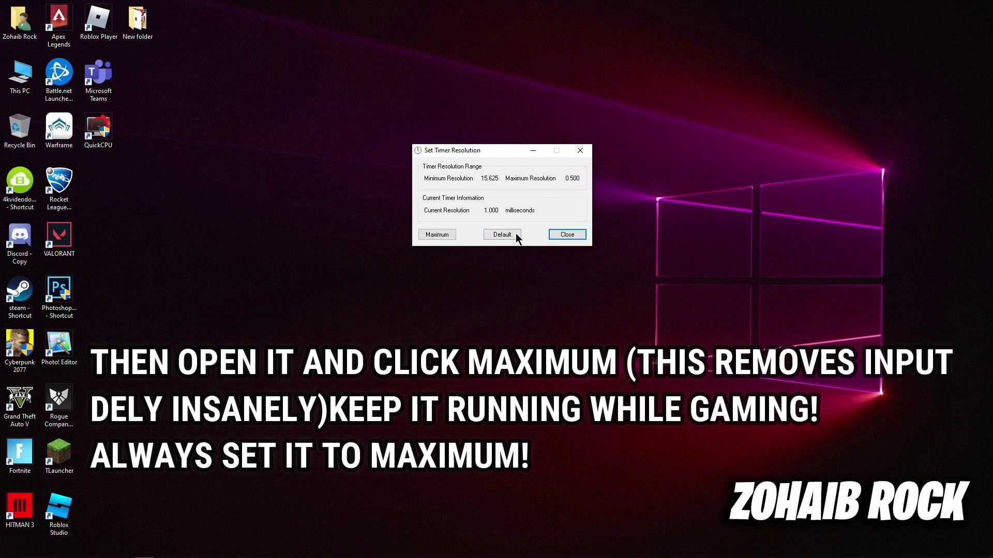
pyautogui.click(440, 234)
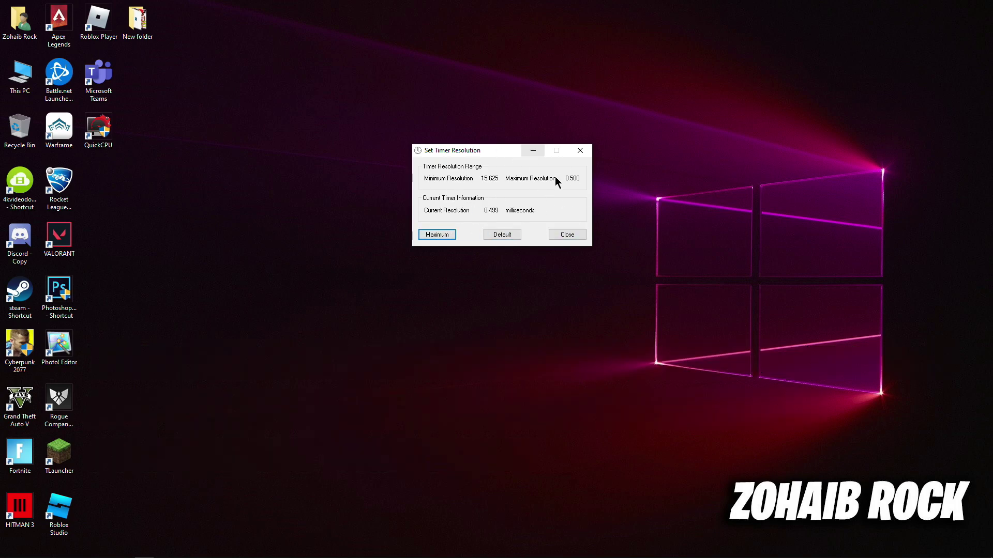
pyautogui.click(537, 151)
# Move the FPS pack folder into the desktop icon grid below QuickCPU and refresh the desktop.
pyautogui.moveTo(491, 189); pyautogui.dragTo(103, 198)
pyautogui.rightClick(425, 144)
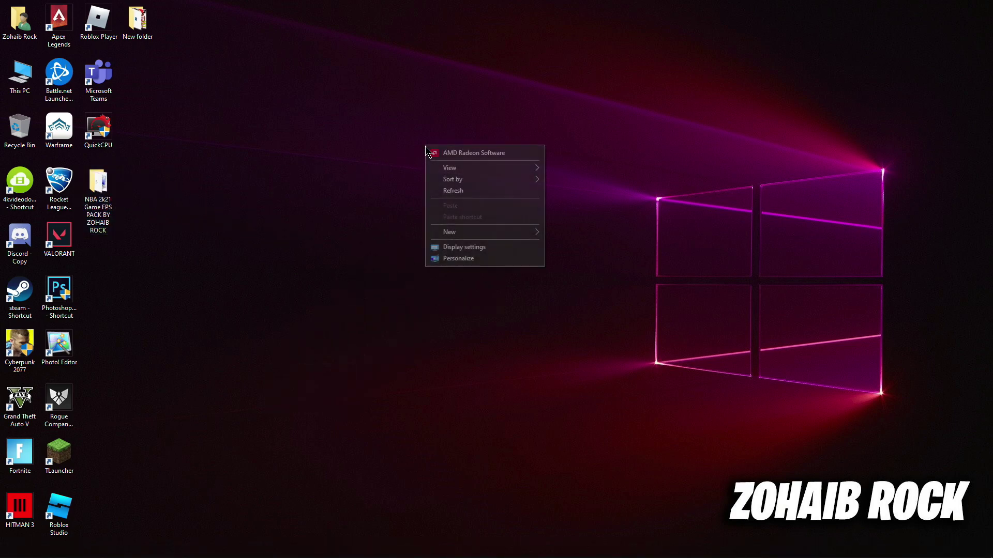
pyautogui.click(459, 190)
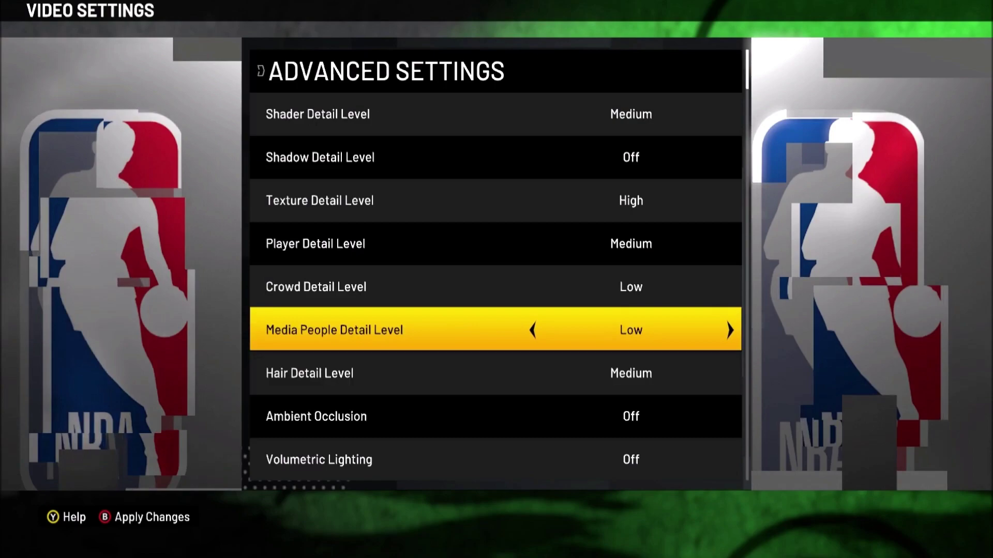
# Switch to NBA 2K21 and review its advanced video settings from Media People Detail Level down to Max Anisotropy.
pyautogui.press('Down')
pyautogui.press('Down')
pyautogui.press('Down')
pyautogui.press('Down')
pyautogui.press('Down')
pyautogui.press('Down')
pyautogui.press('Down')
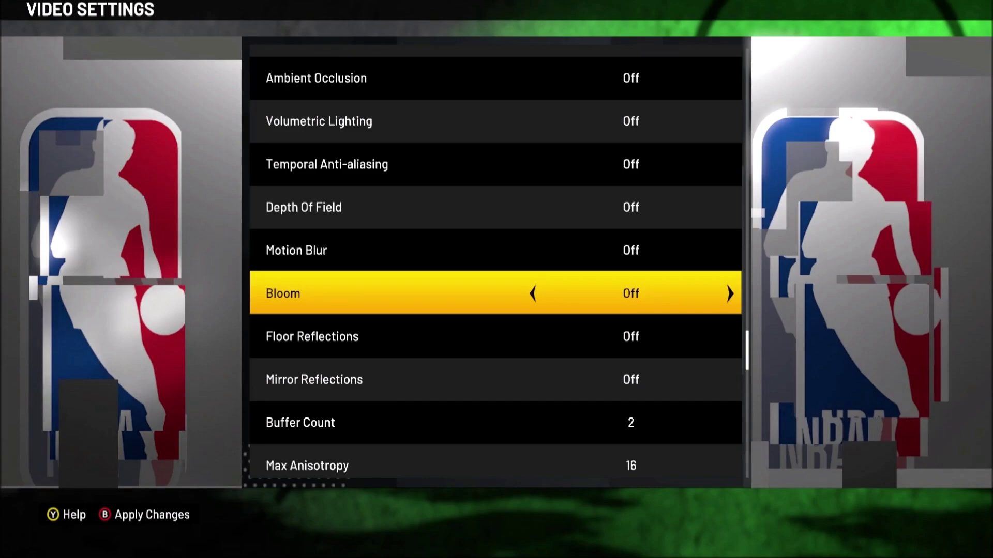
pyautogui.press('Down')
pyautogui.press('Down')
pyautogui.press('Down')
pyautogui.press('Down')
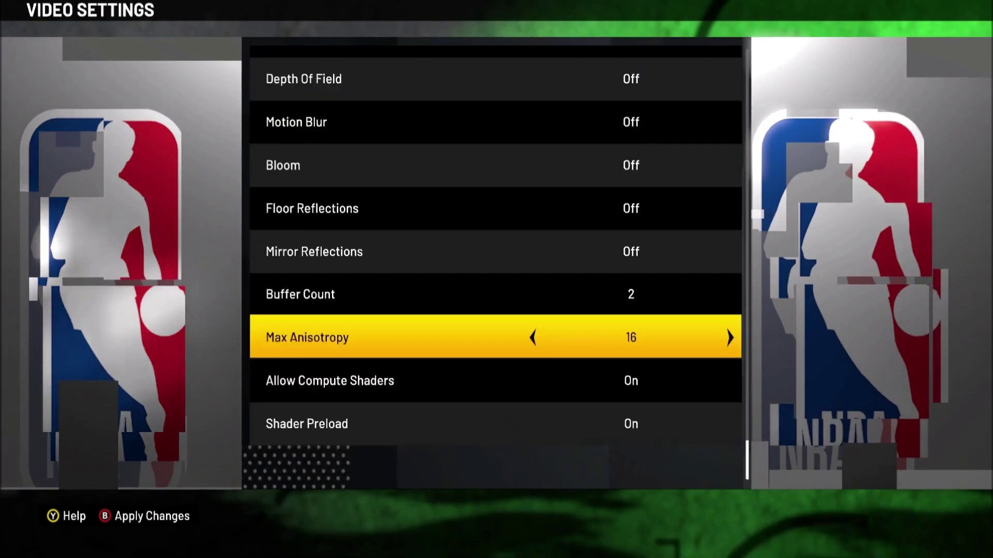